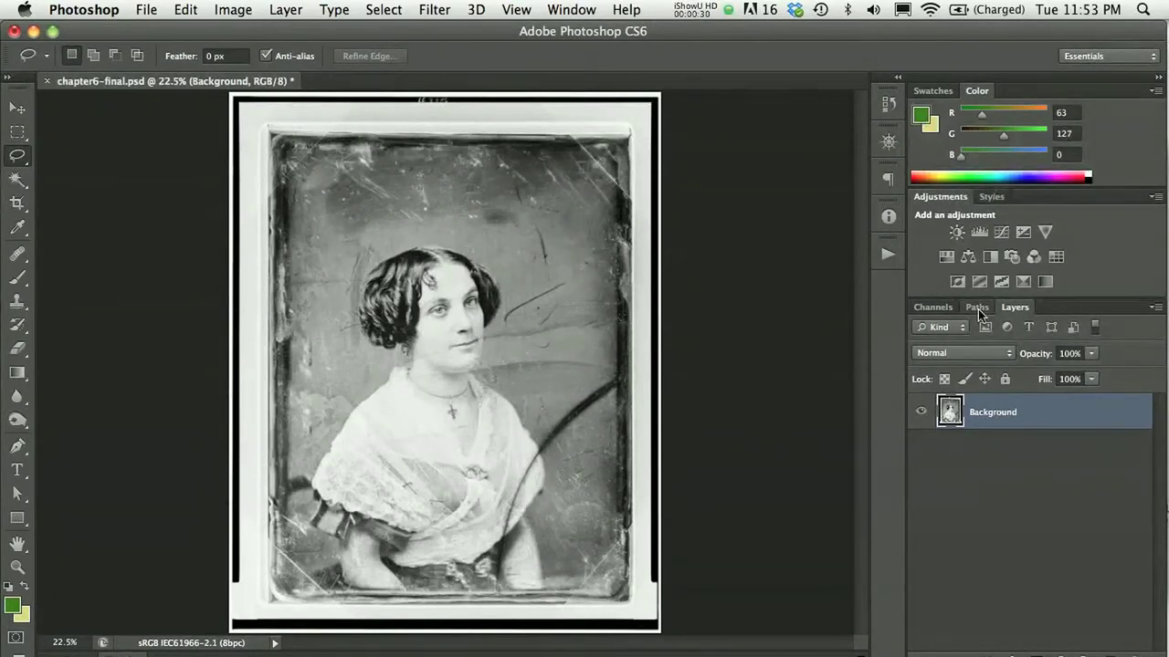
# - Examine the outlines of the saved skin and arms paths on the portrait
pyautogui.click(978, 307)
pyautogui.click(973, 345)
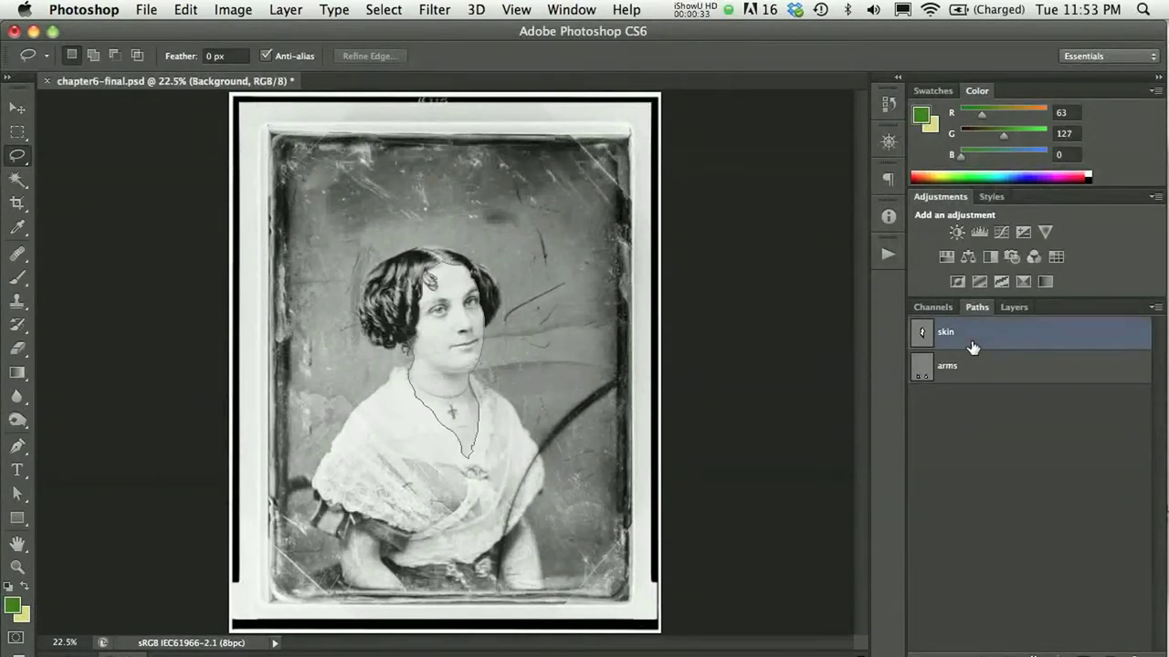
pyautogui.click(970, 369)
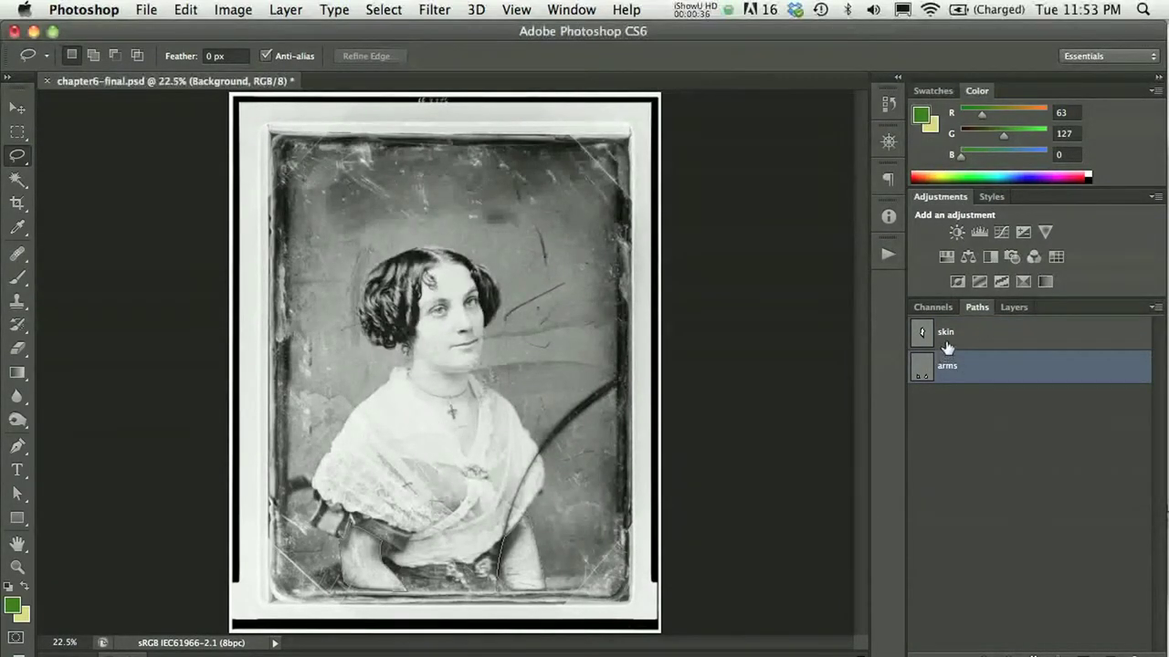
pyautogui.click(946, 345)
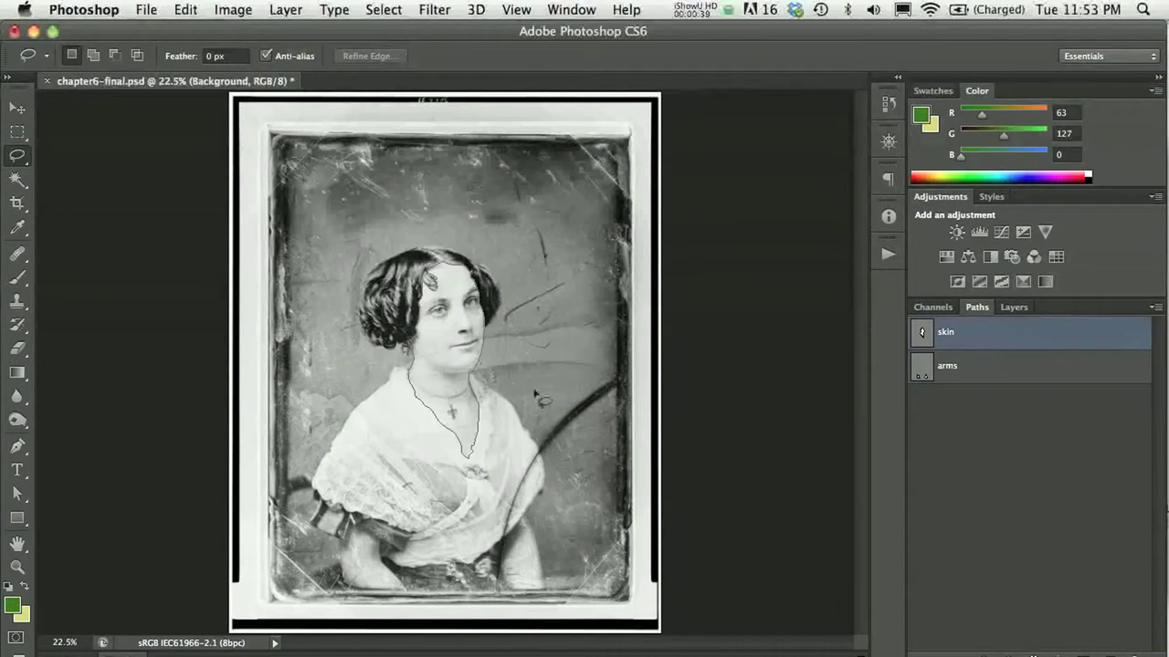
pyautogui.click(990, 369)
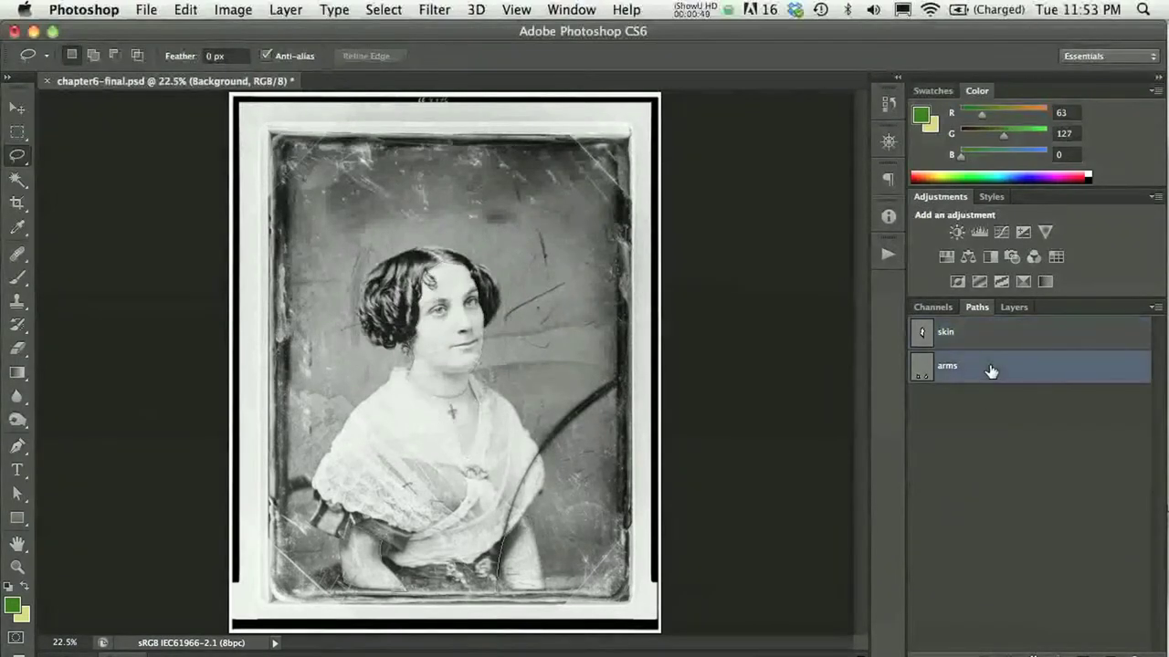
# - Load the skin tones channel as a selection to preview its coverage and clear the selection again
pyautogui.click(931, 307)
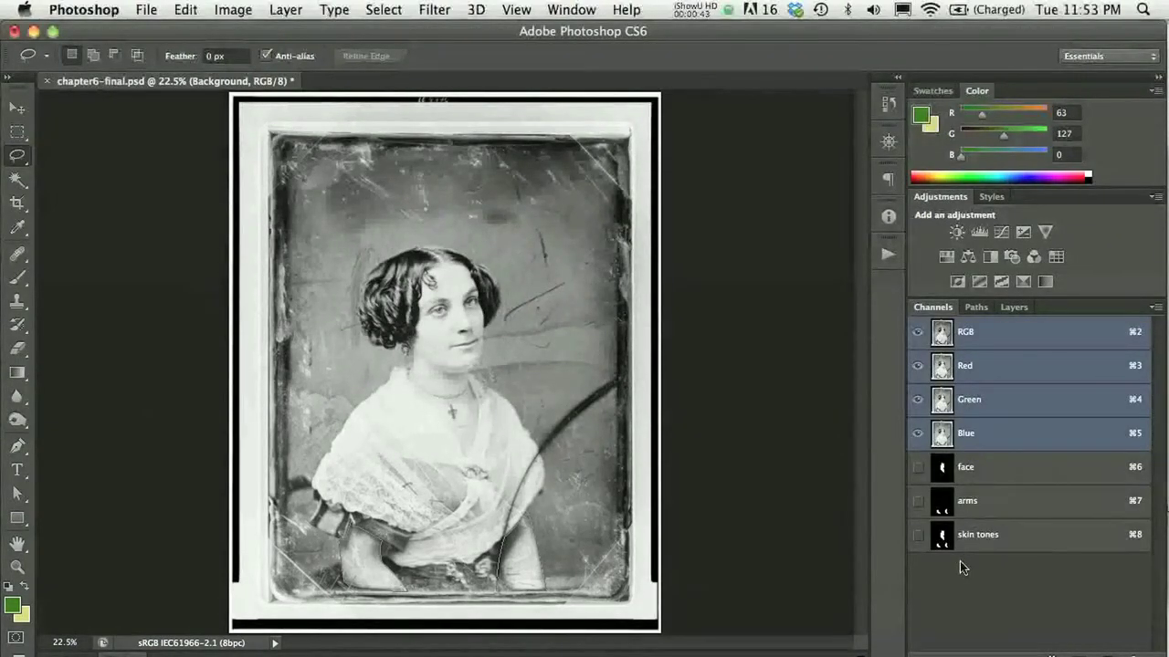
pyautogui.keyDown('super'); pyautogui.click(942, 541); pyautogui.keyUp('super')
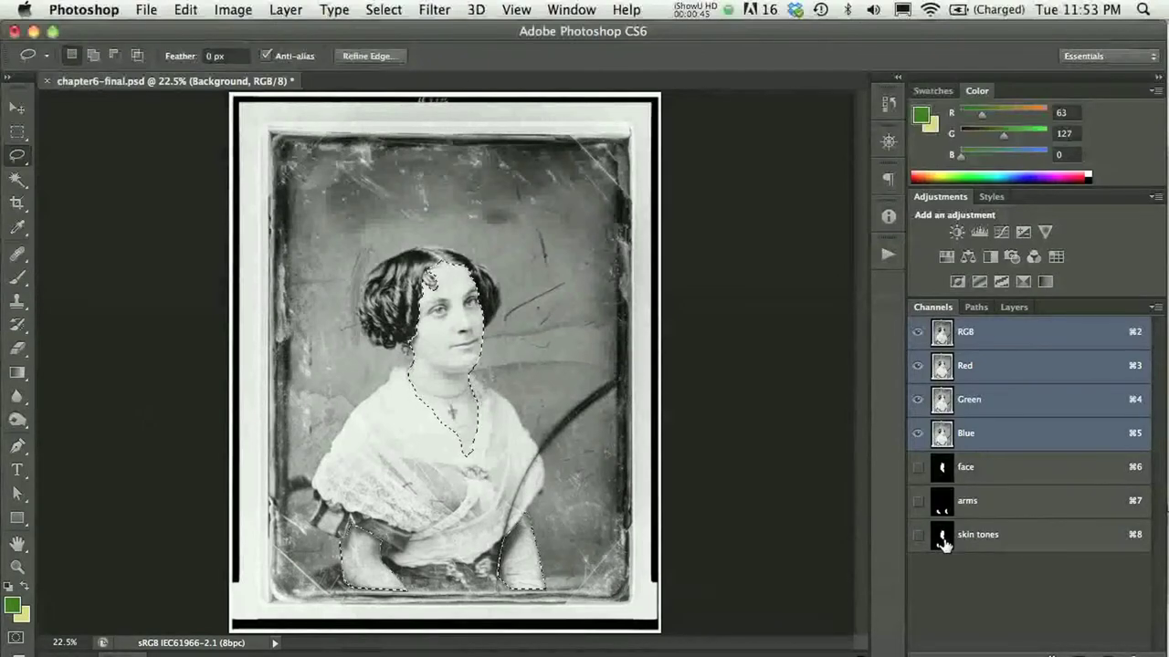
pyautogui.click(1002, 313)
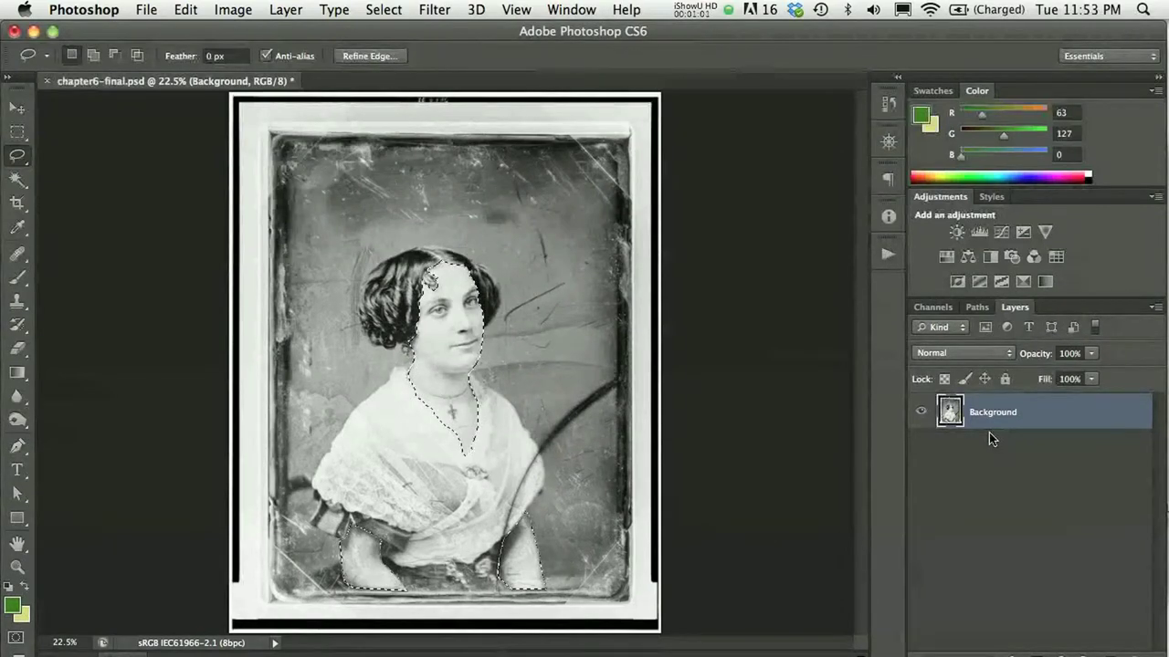
pyautogui.click(845, 393)
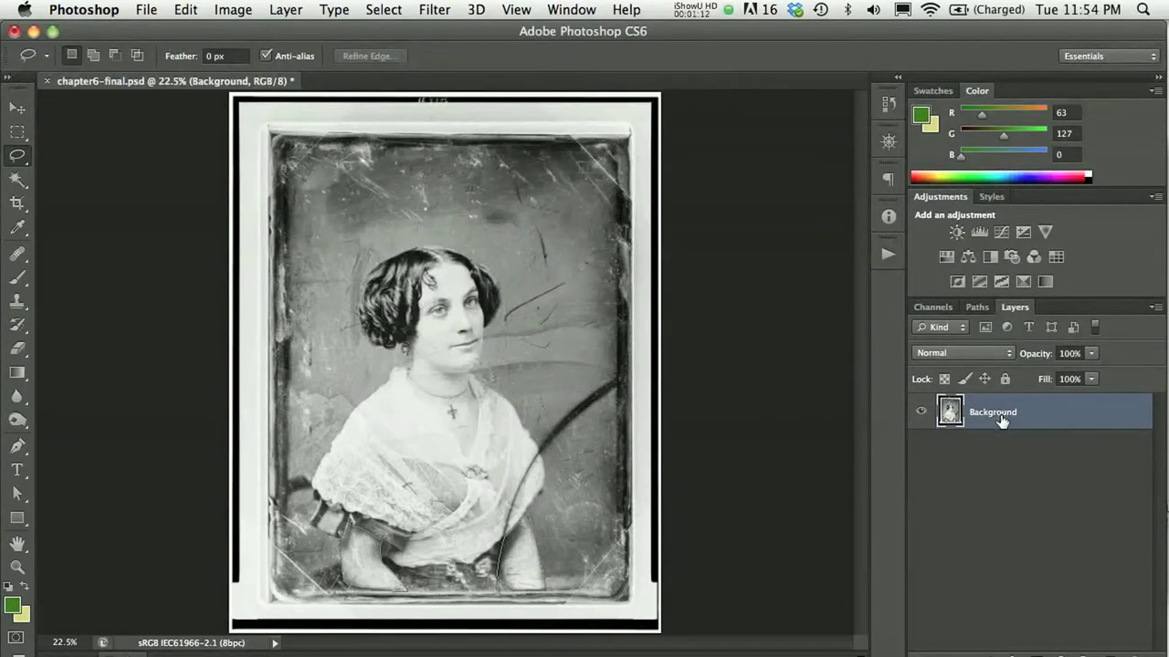
# - Create a hidden duplicate of the Background layer directly beneath it, named original
pyautogui.moveTo(1002, 422); pyautogui.dragTo(1112, 648)
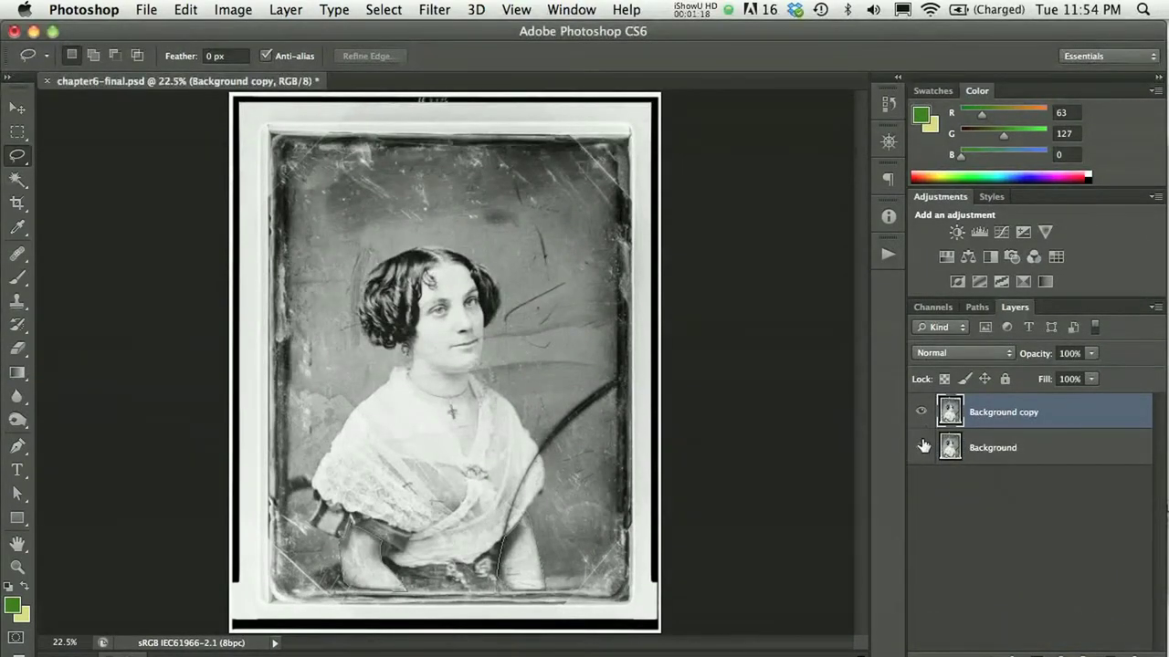
pyautogui.moveTo(953, 424); pyautogui.dragTo(955, 464)
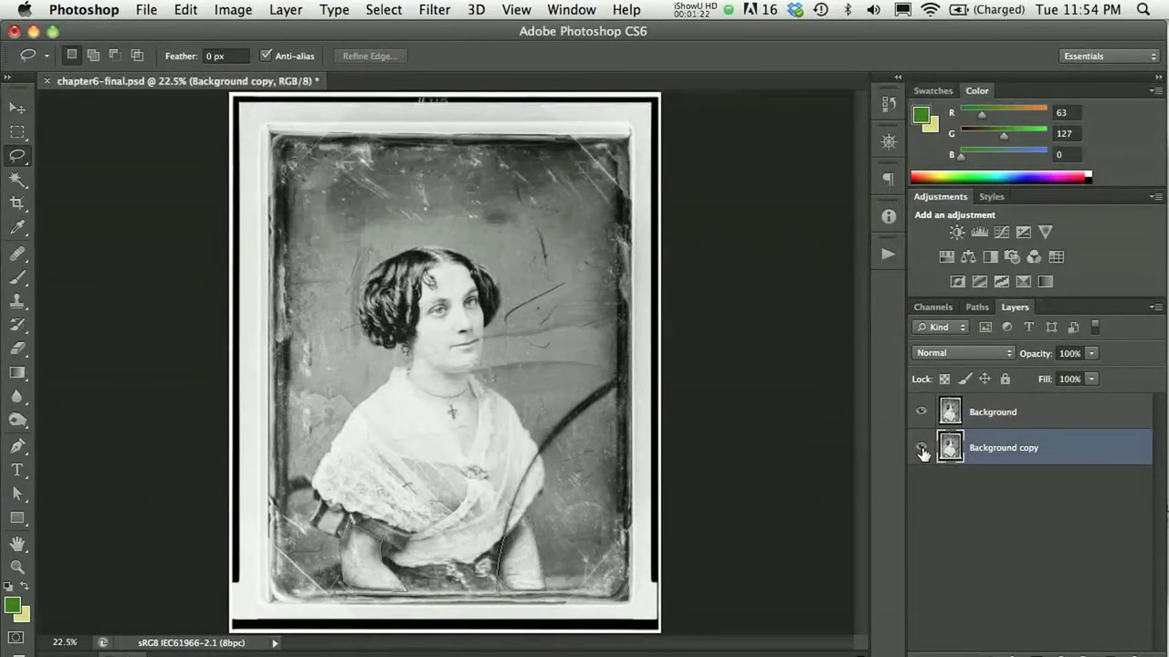
pyautogui.click(921, 448)
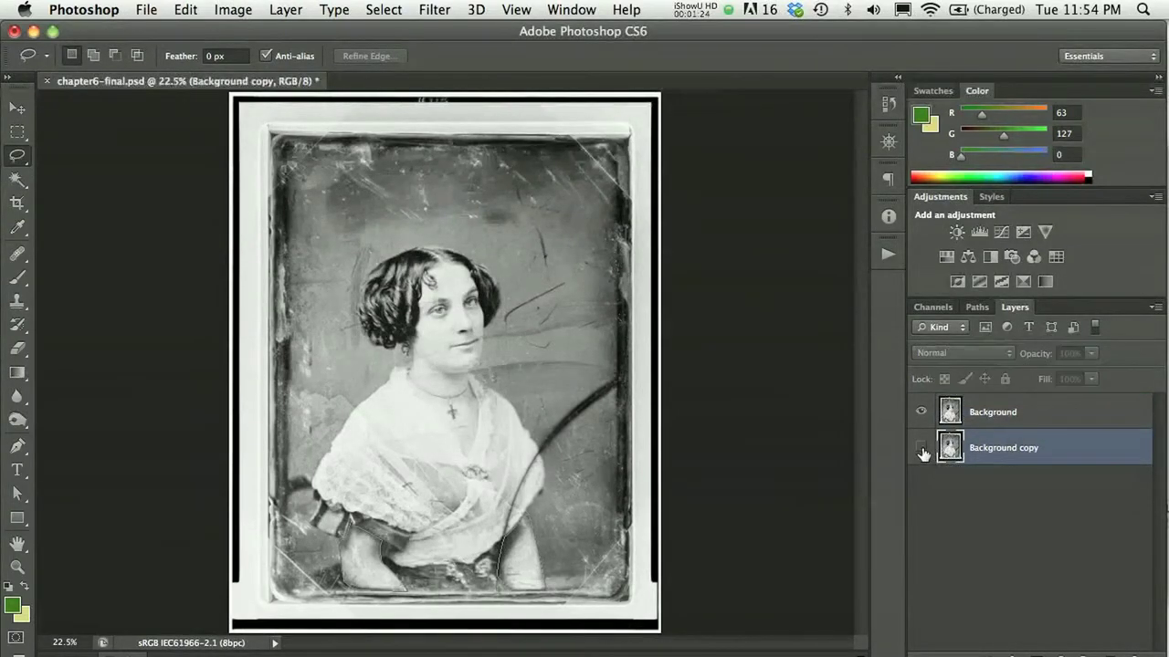
pyautogui.doubleClick(988, 447)
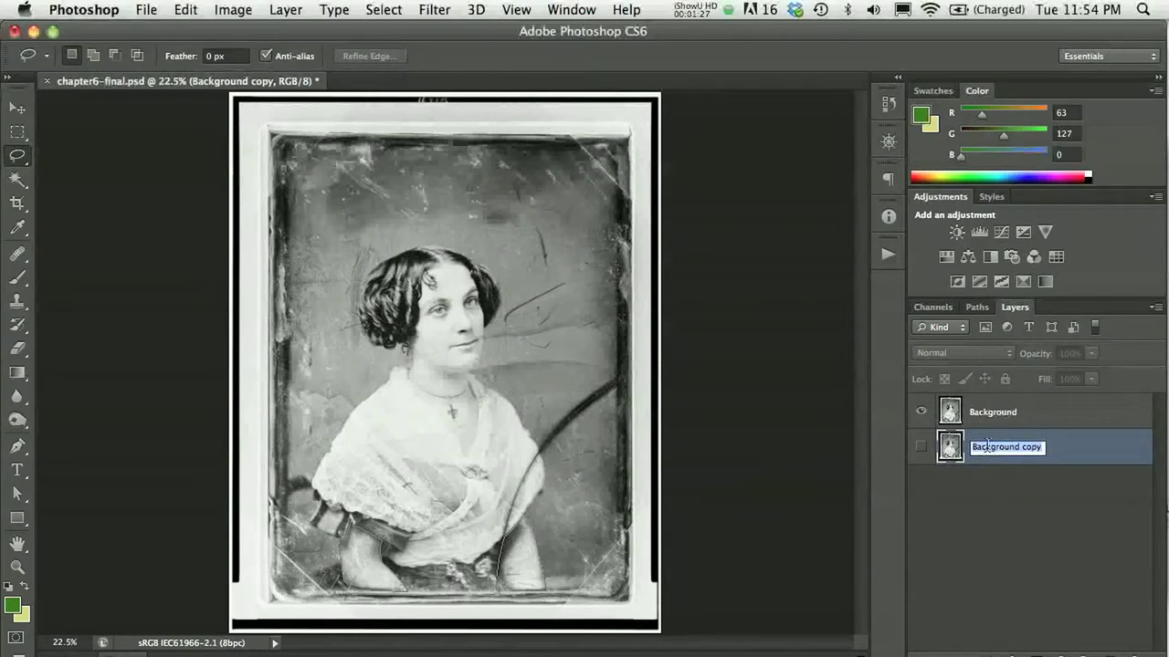
pyautogui.write('original')
# - Tint the Background layer with a colorized Hue/Saturation adjustment, using Hue 34 and Saturation 8
pyautogui.click(978, 420)
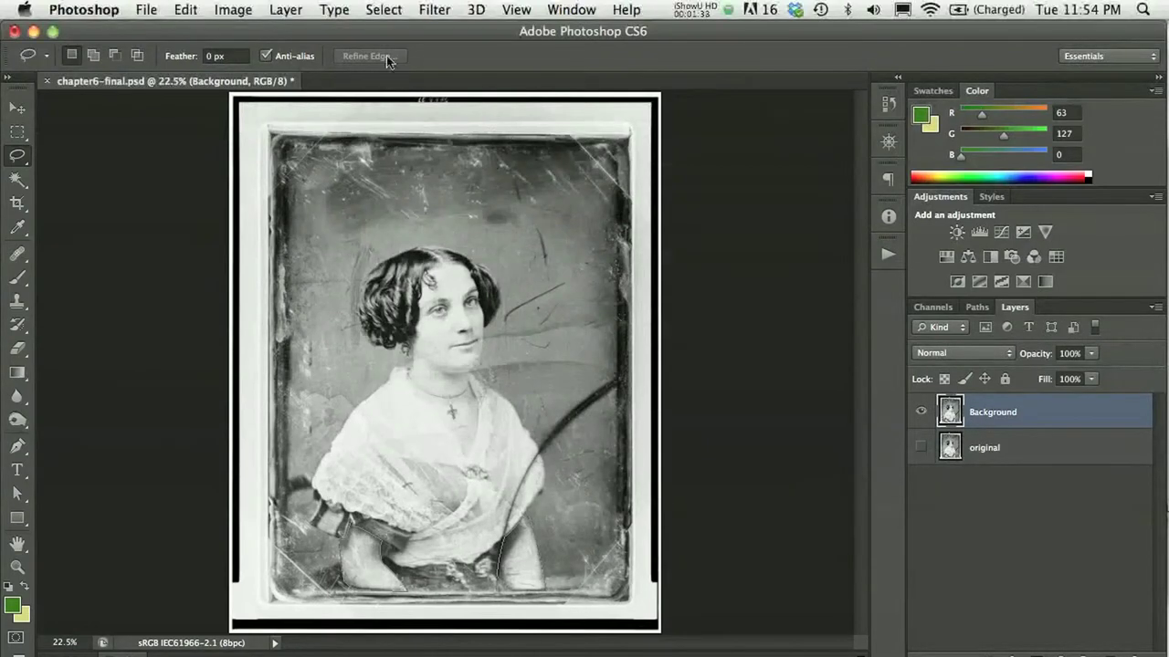
pyautogui.click(236, 9)
pyautogui.moveTo(244, 70)
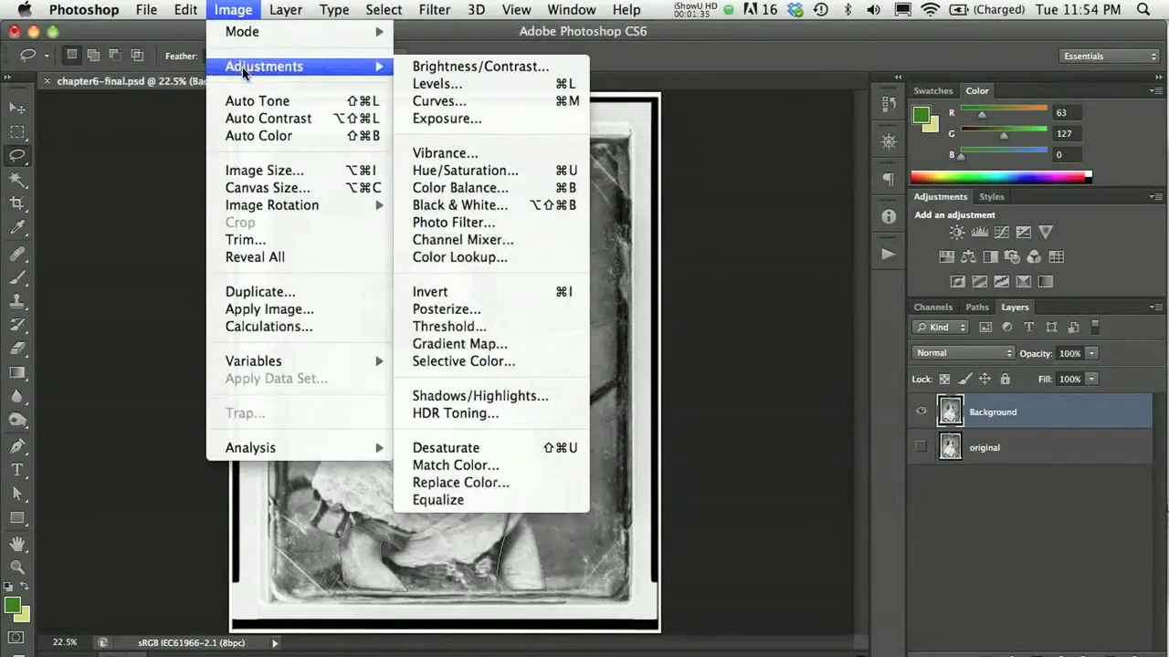
pyautogui.click(438, 170)
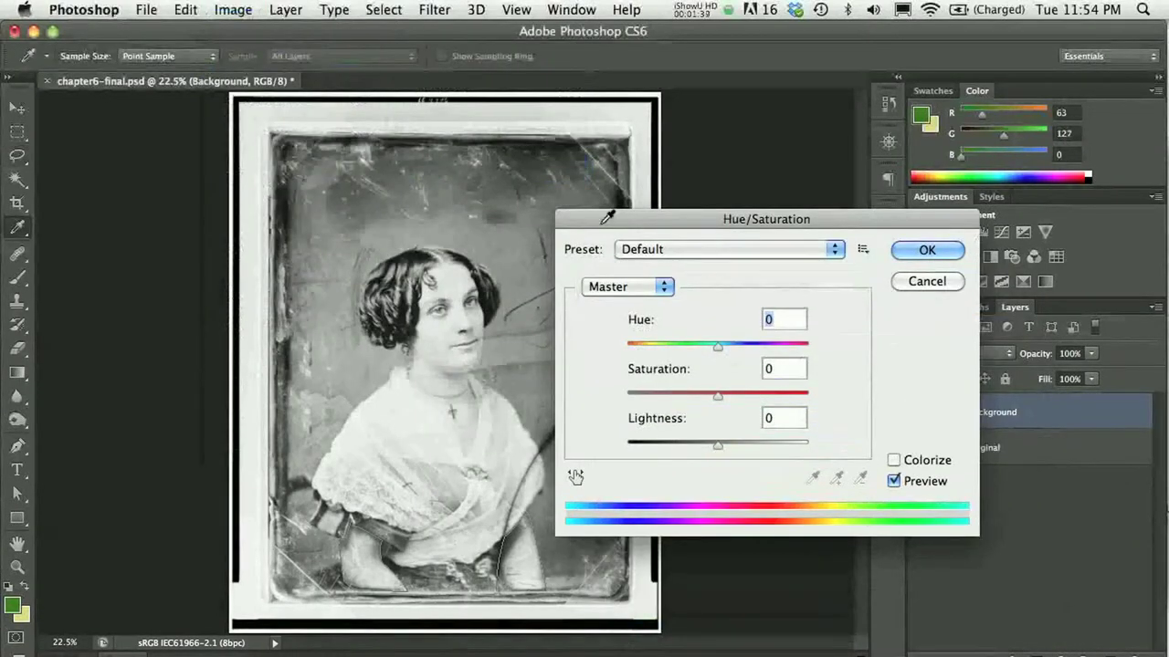
pyautogui.click(894, 460)
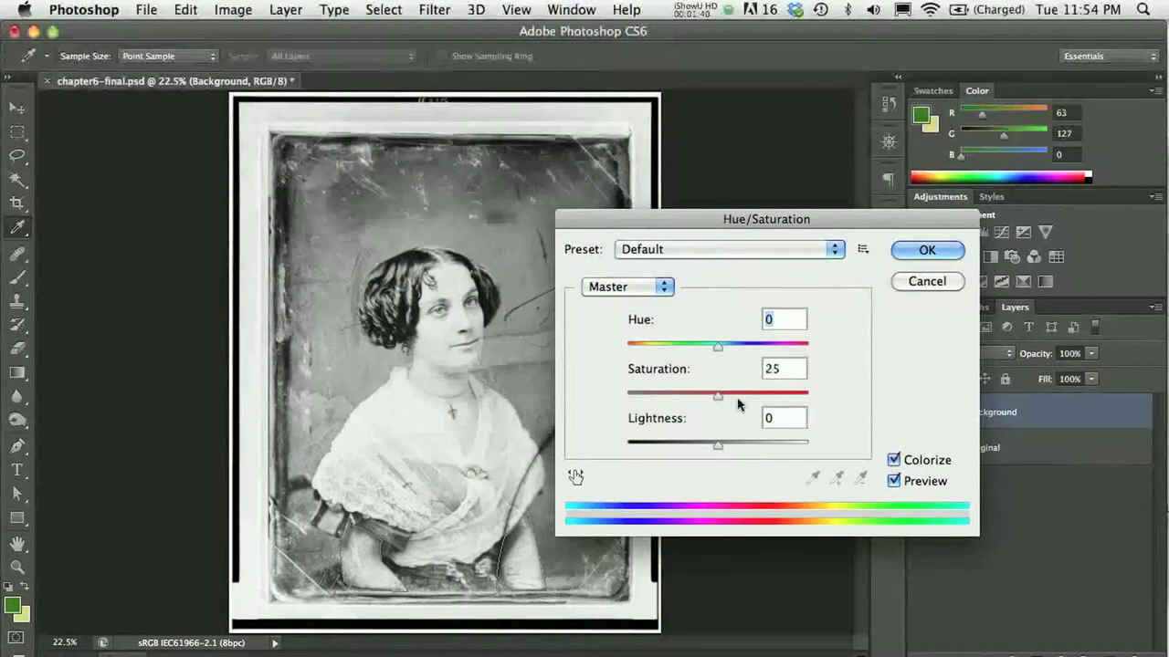
pyautogui.moveTo(645, 346); pyautogui.dragTo(645, 352)
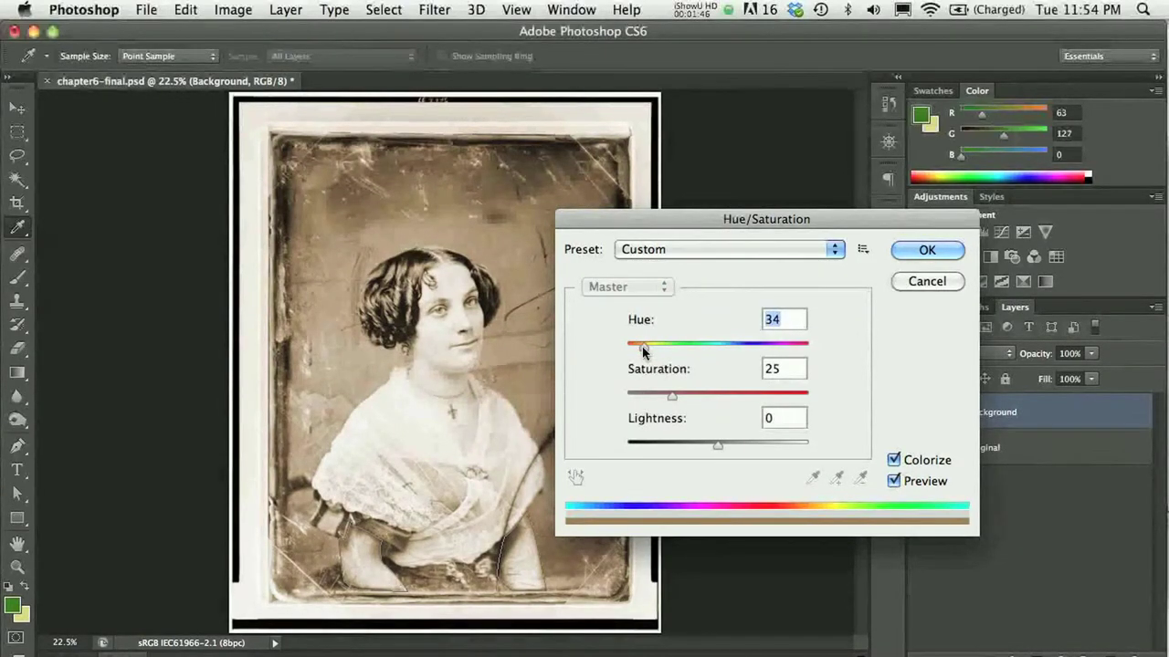
pyautogui.click(643, 395)
pyautogui.moveTo(642, 394); pyautogui.dragTo(640, 395)
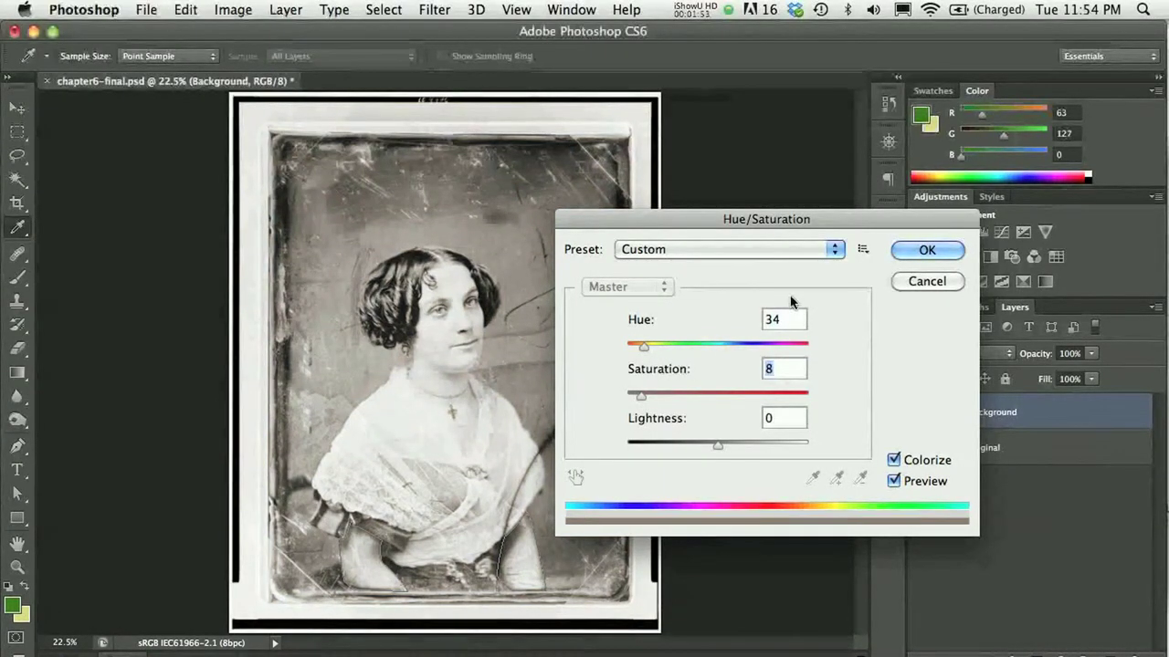
pyautogui.moveTo(717, 219); pyautogui.dragTo(806, 202)
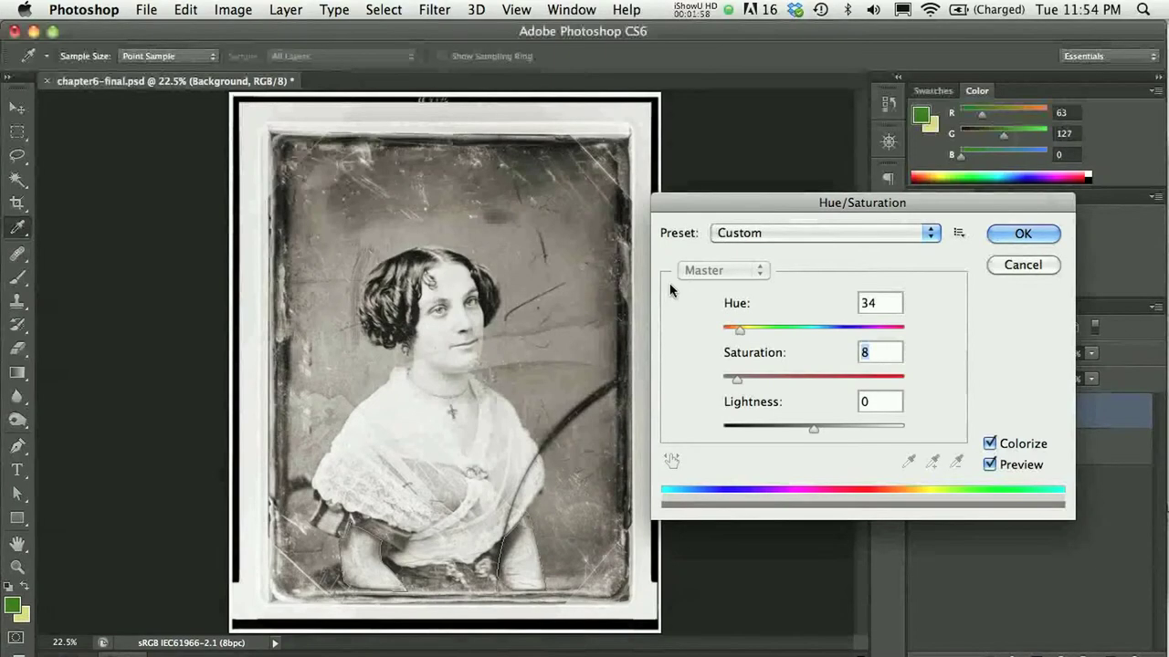
pyautogui.click(1023, 234)
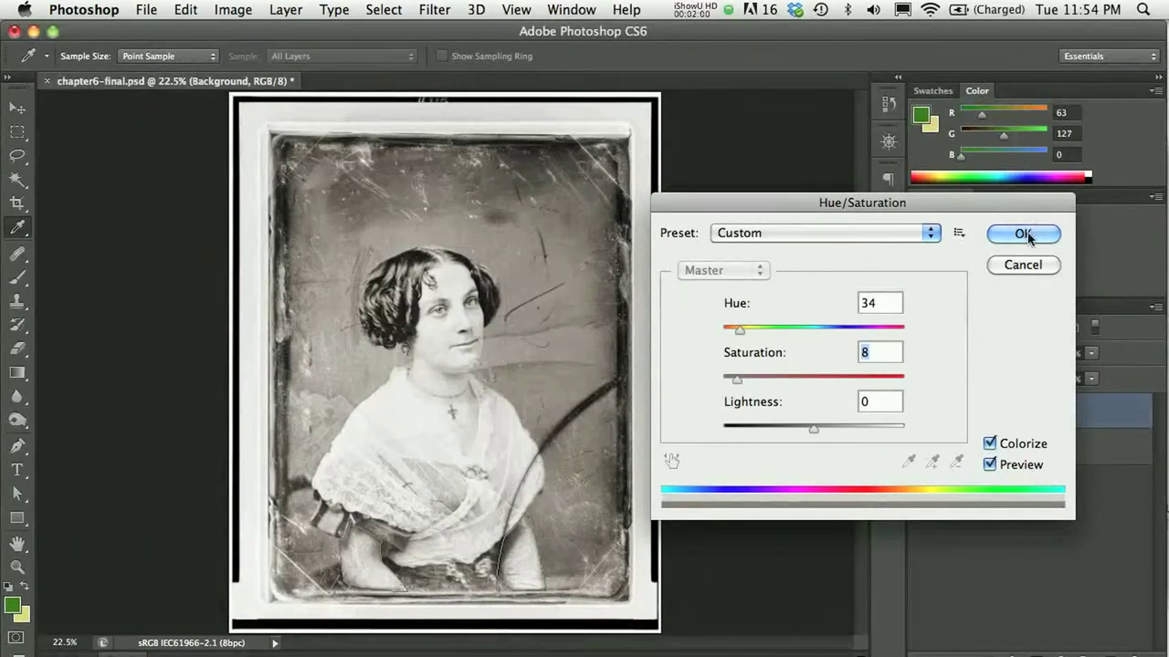
# - Compare the tinted Background layer with the original layer by toggling their visibility
pyautogui.click(920, 446)
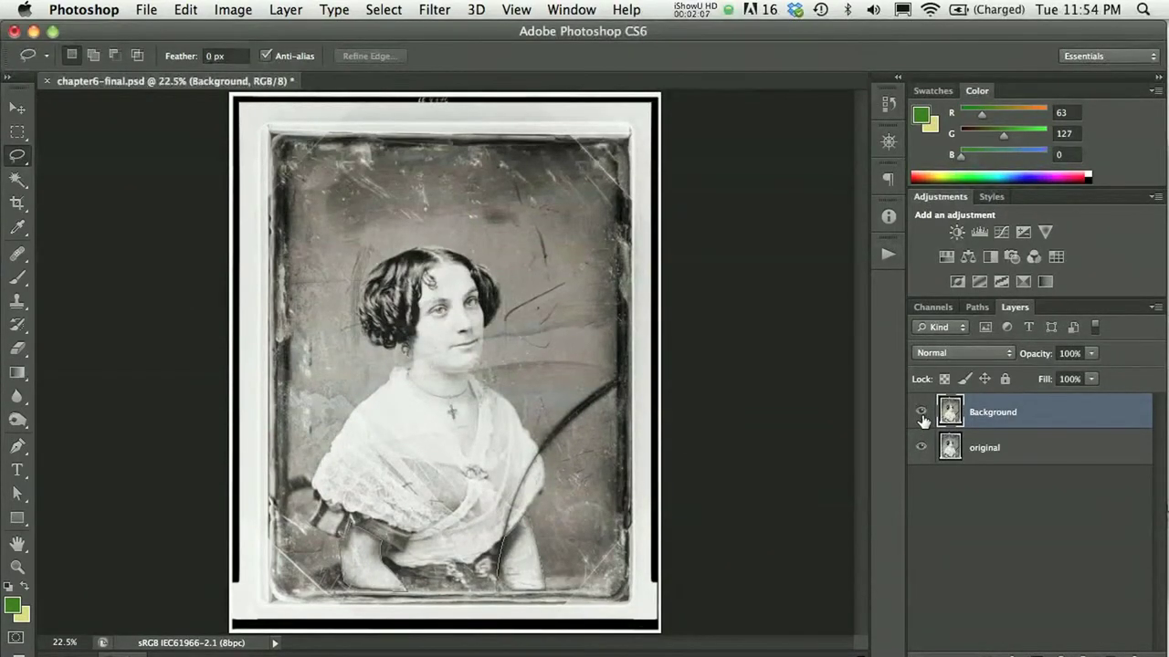
pyautogui.click(921, 412)
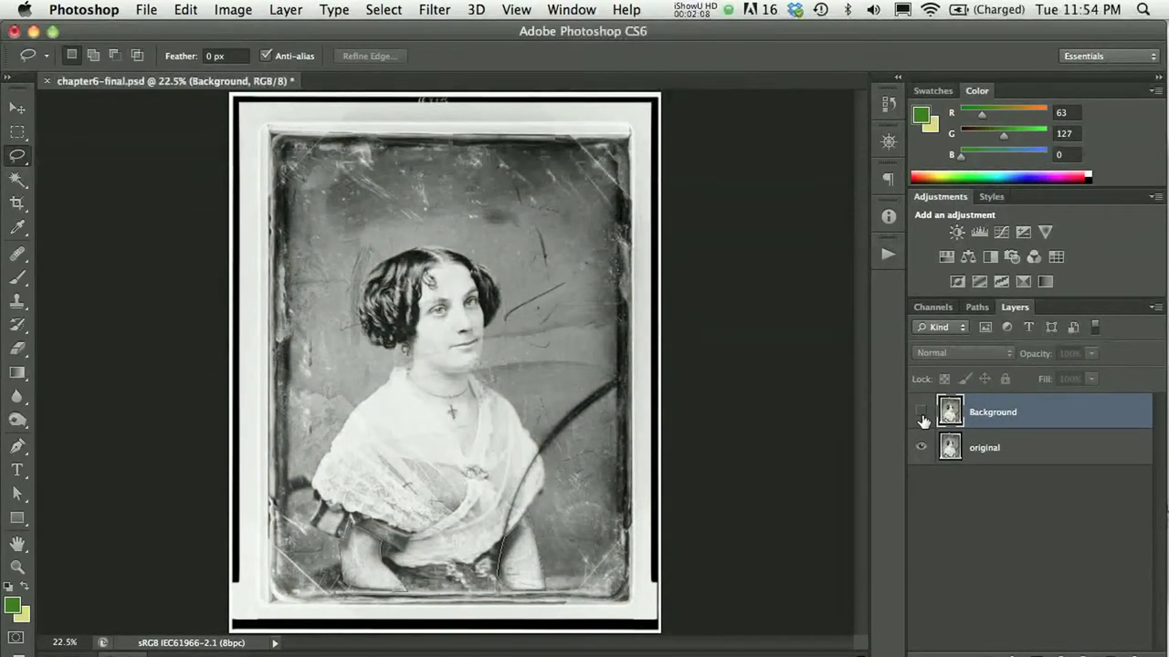
pyautogui.click(921, 414)
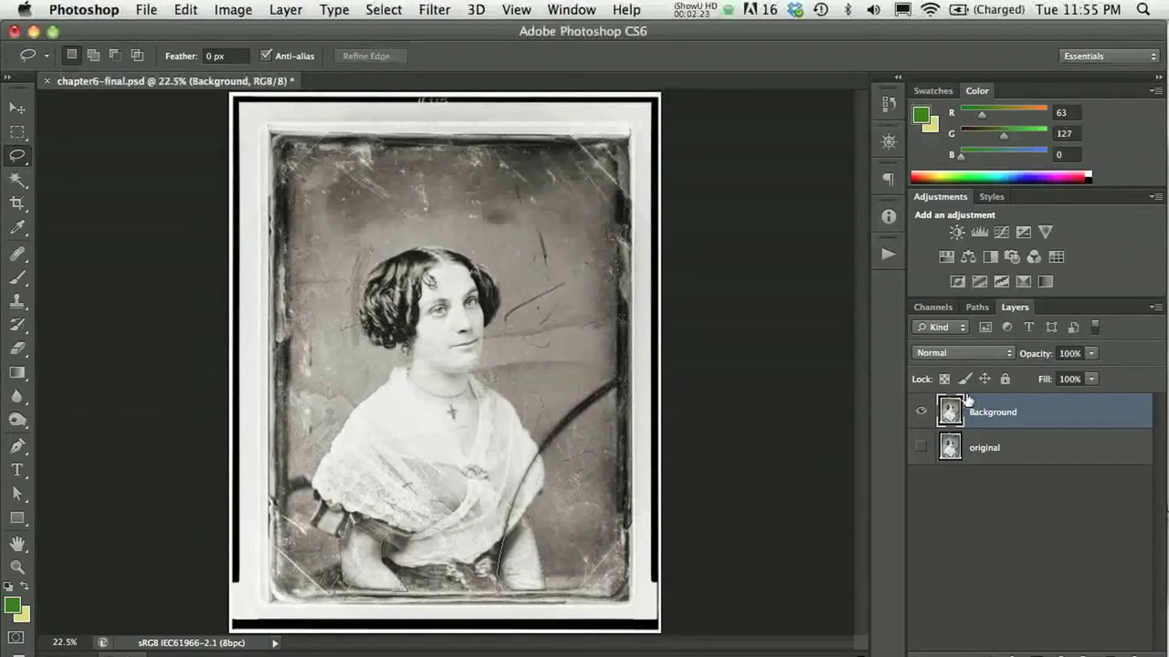
# - Load the skin tones channel as a selection and add a Color Balance adjustment layer masked by it above Background
pyautogui.click(936, 308)
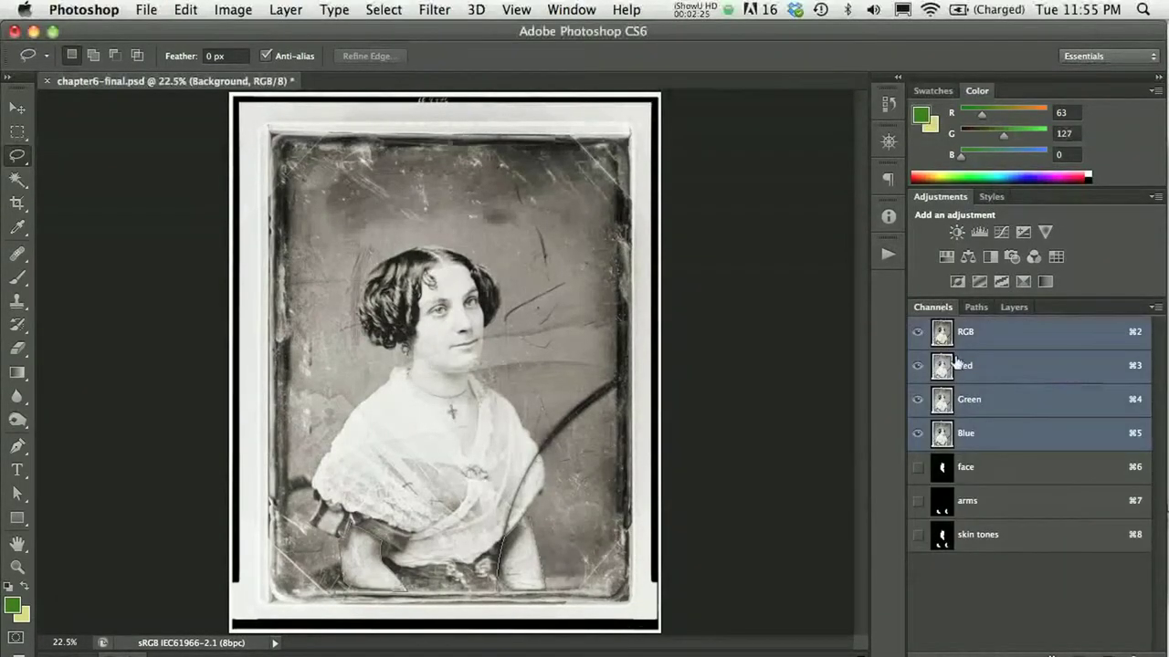
pyautogui.press('super+alt+8')
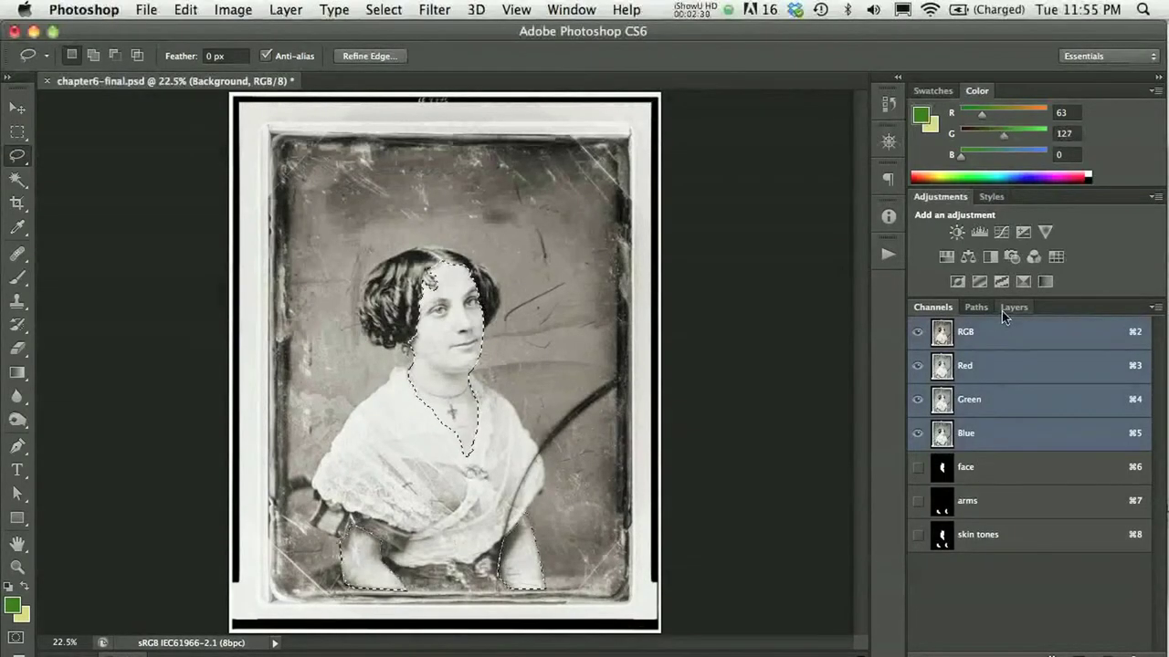
pyautogui.click(1002, 311)
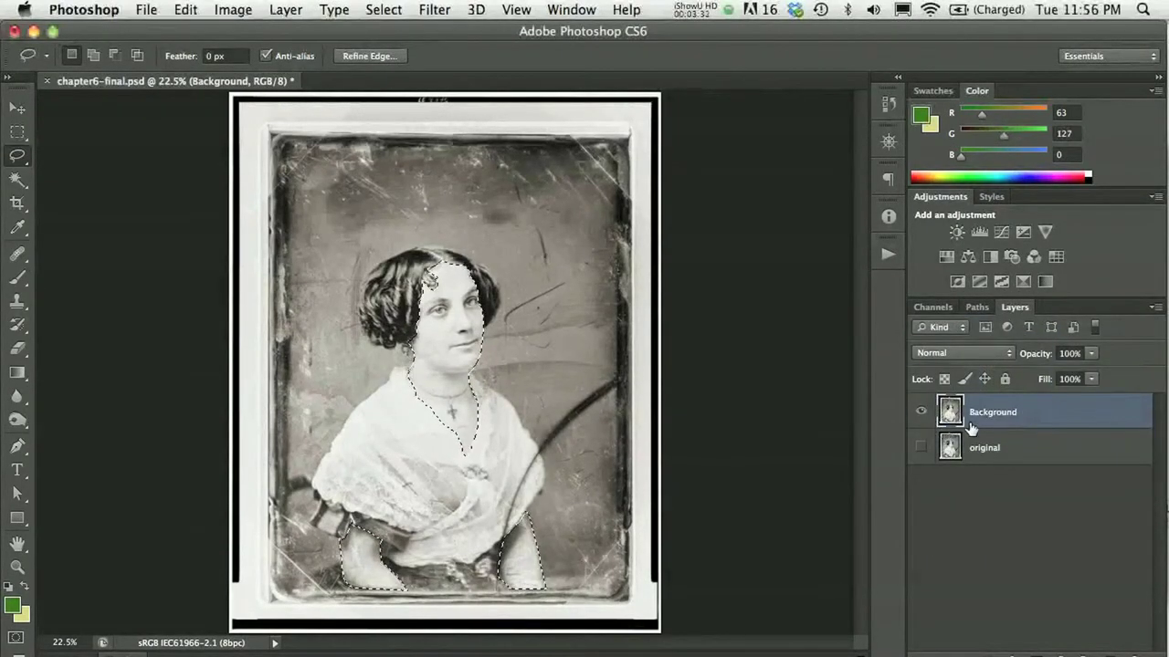
pyautogui.click(967, 258)
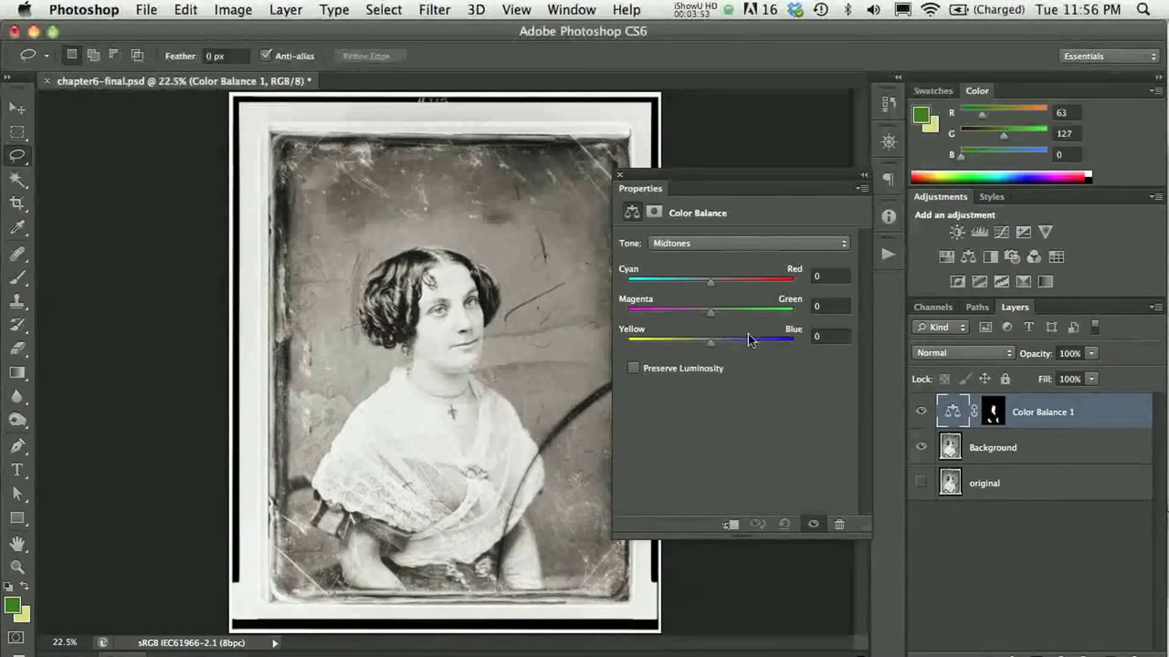
# - Set the skin's Color Balance midtones to Cyan/Red +20, Magenta/Green -16 and Yellow/Blue -30, and compare with the adjustment hidden
pyautogui.moveTo(697, 343); pyautogui.dragTo(685, 342)
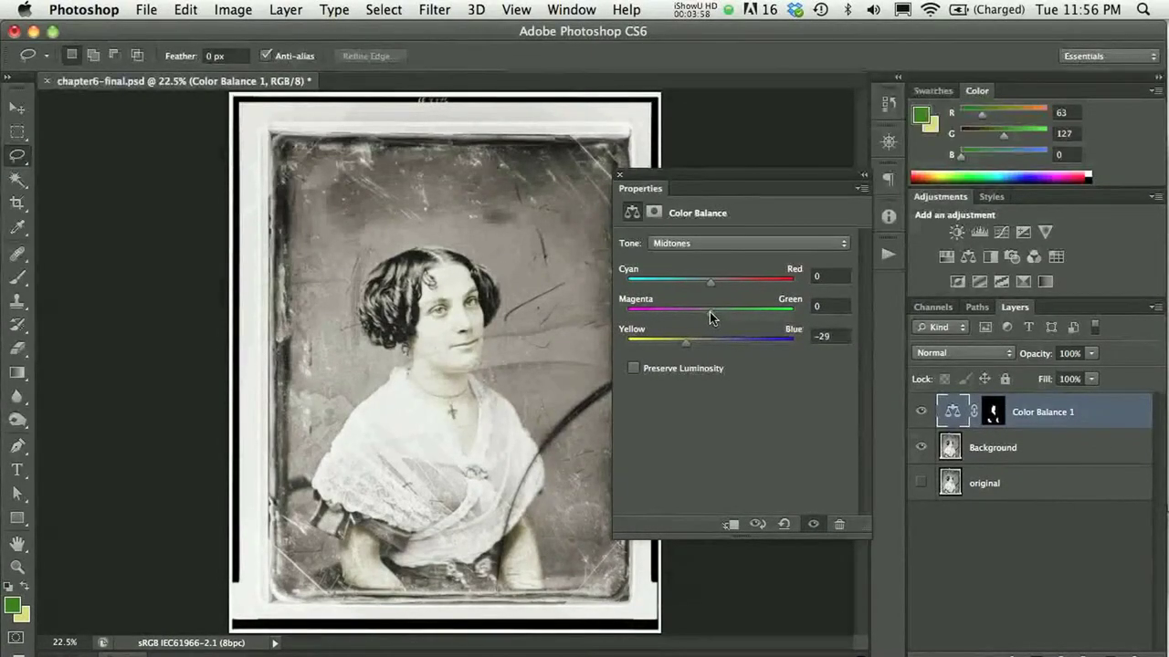
pyautogui.moveTo(710, 316); pyautogui.dragTo(727, 286)
pyautogui.moveTo(683, 341); pyautogui.dragTo(705, 311)
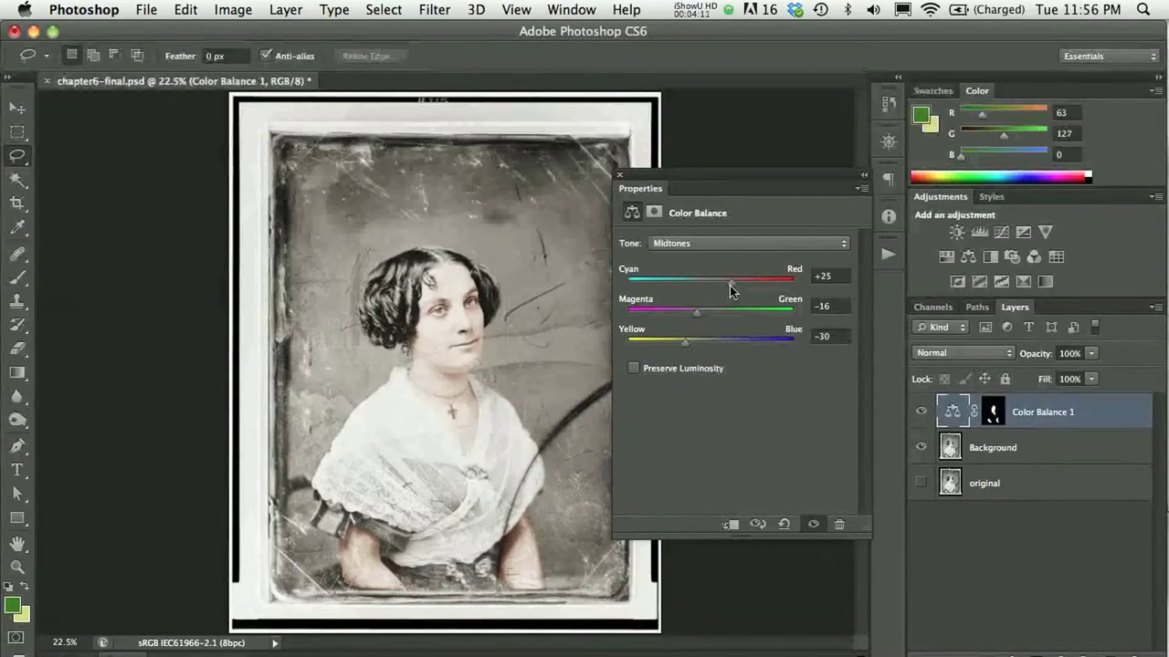
pyautogui.moveTo(730, 289); pyautogui.dragTo(725, 289)
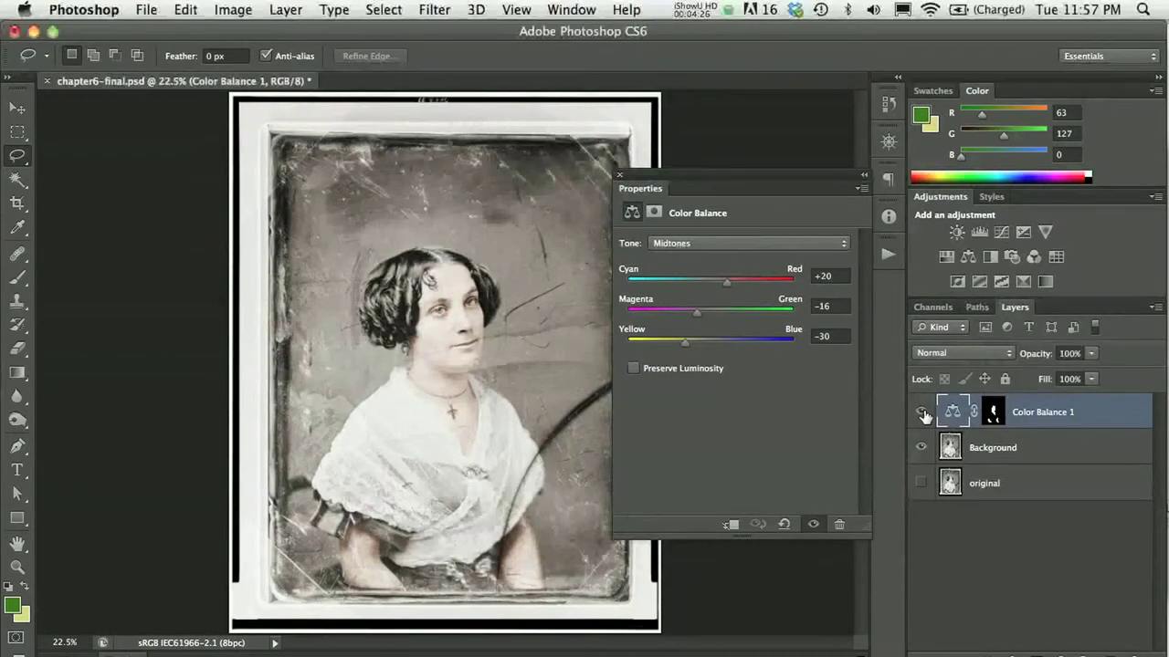
pyautogui.click(921, 413)
pyautogui.click(921, 413)
# - Try successive blend modes on the Color Balance 1 layer, including Color Burn, Linear Burn, Lighten, Soft Light, Linear Light, Divide and Darker Color
pyautogui.click(995, 353)
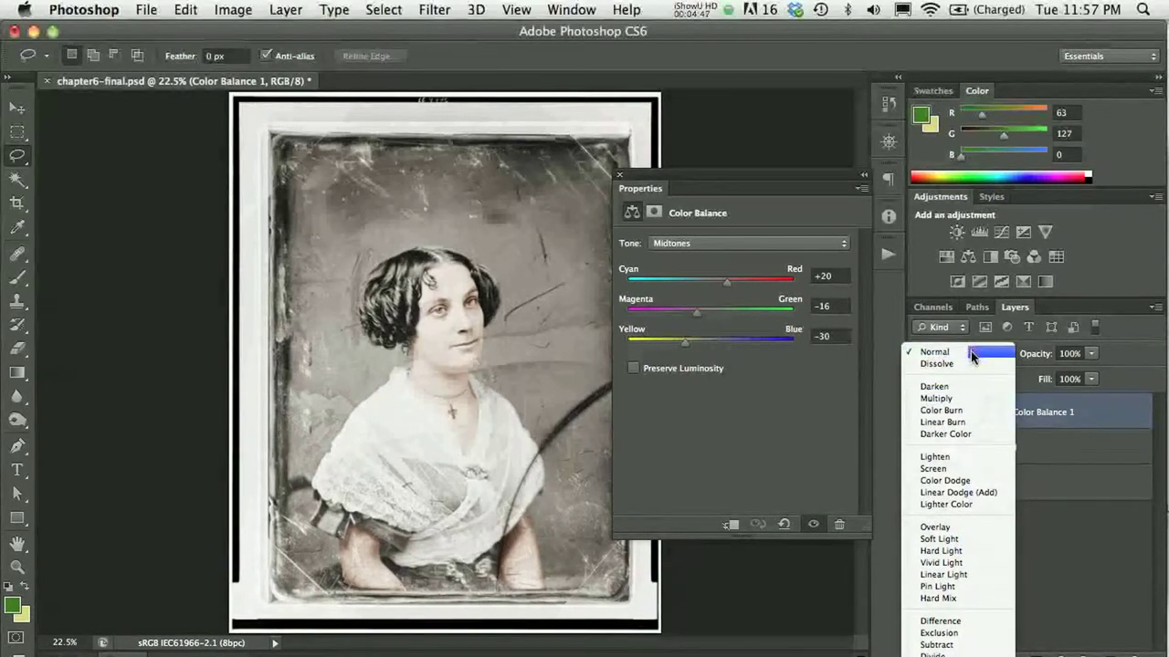
pyautogui.click(971, 356)
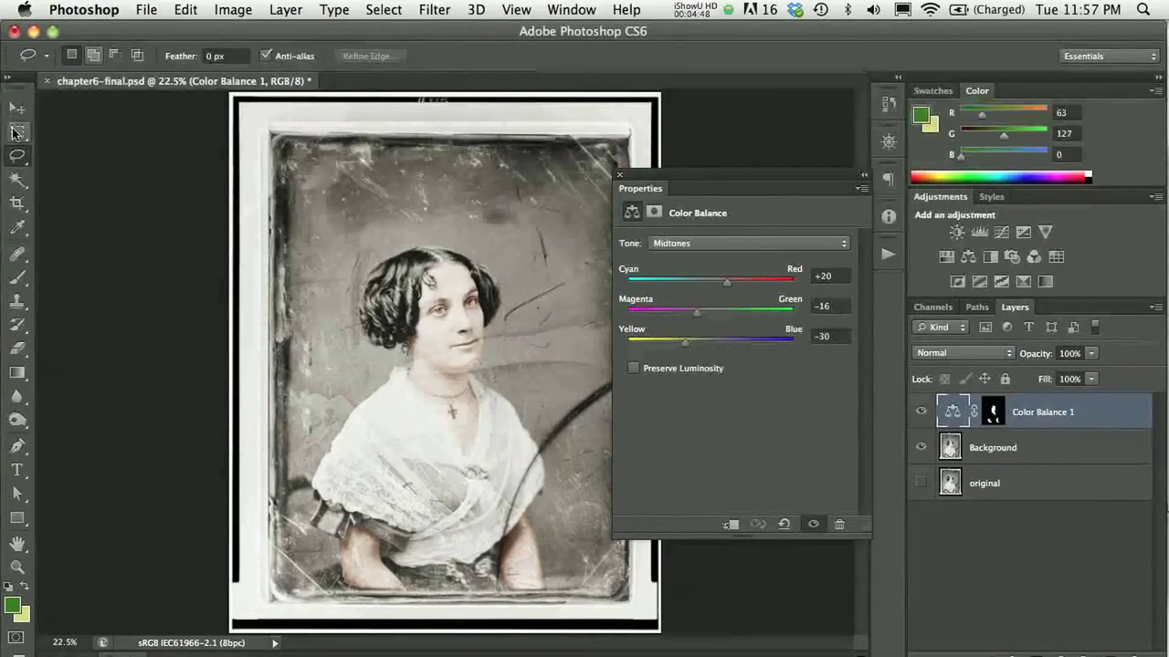
pyautogui.click(16, 133)
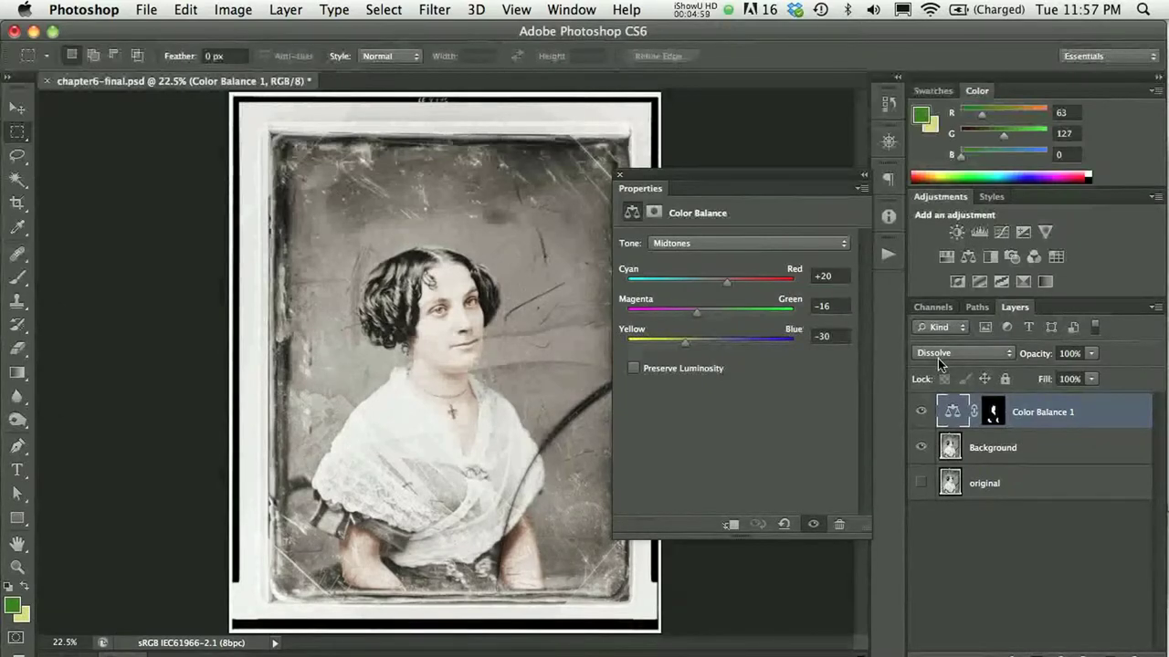
pyautogui.hotkey('shift', '+')
pyautogui.hotkey('shift', '+')
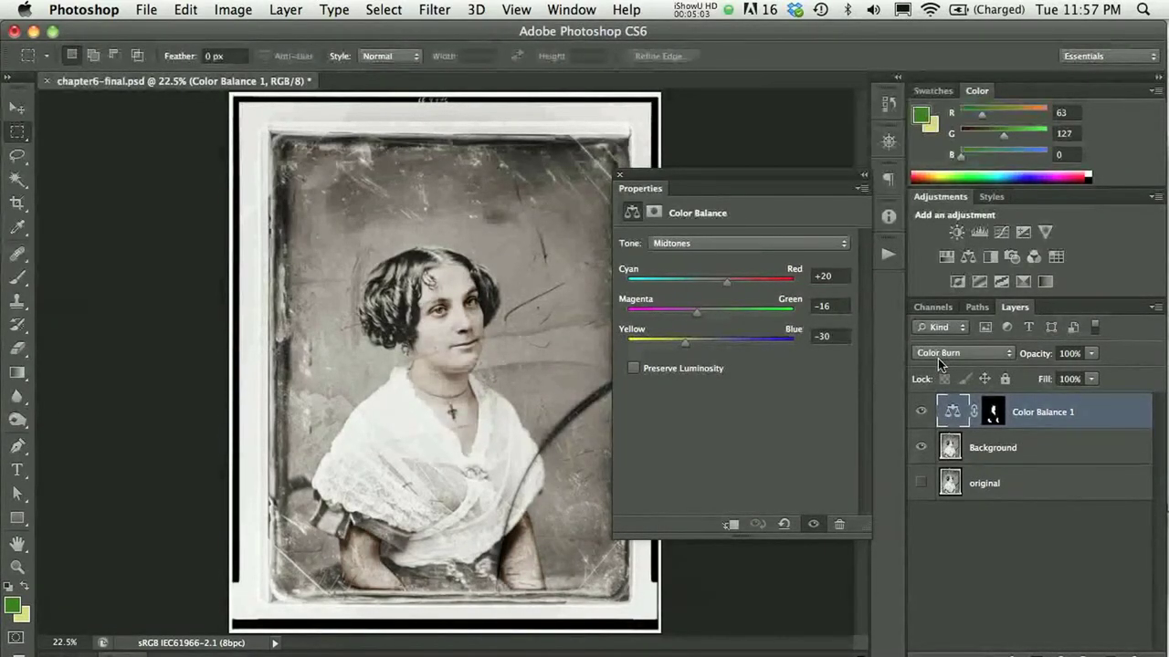
pyautogui.hotkey('shift', '+')
pyautogui.hotkey('shift', '-')
pyautogui.hotkey('shift', '+')
pyautogui.hotkey('shift', '+')
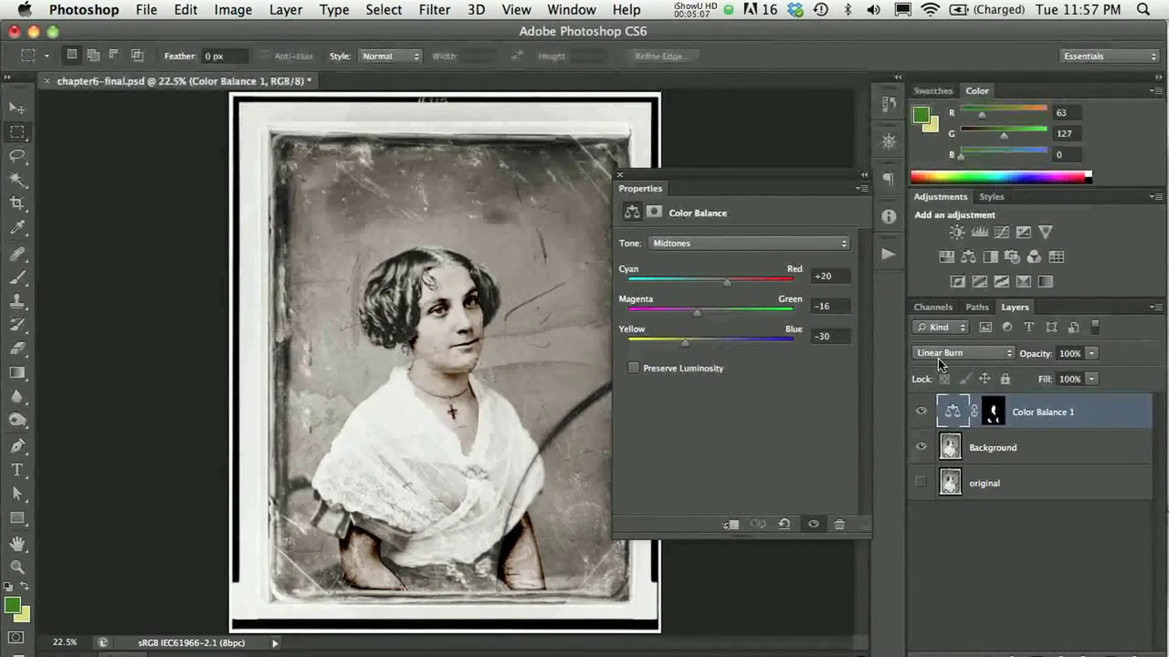
pyautogui.hotkey('shift', '+')
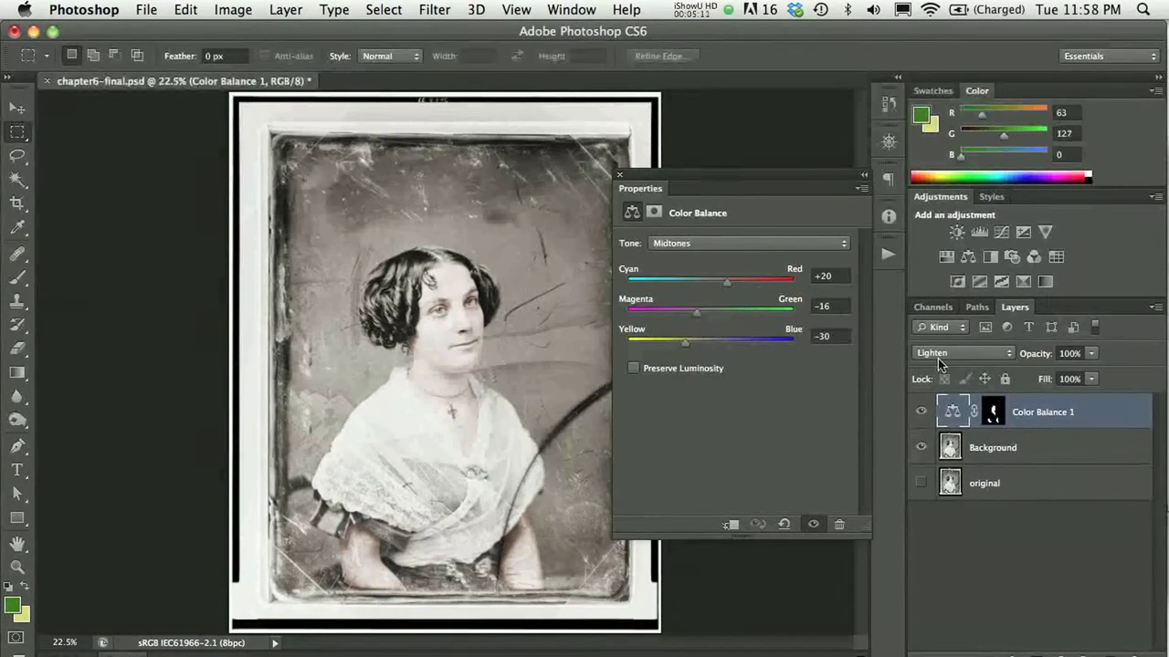
pyautogui.hotkey('shift', '+')
pyautogui.hotkey('shift', '+')
pyautogui.hotkey('shift', '+')
pyautogui.hotkey('shift', '+')
pyautogui.hotkey('shift', '+')
pyautogui.hotkey('shift', '+')
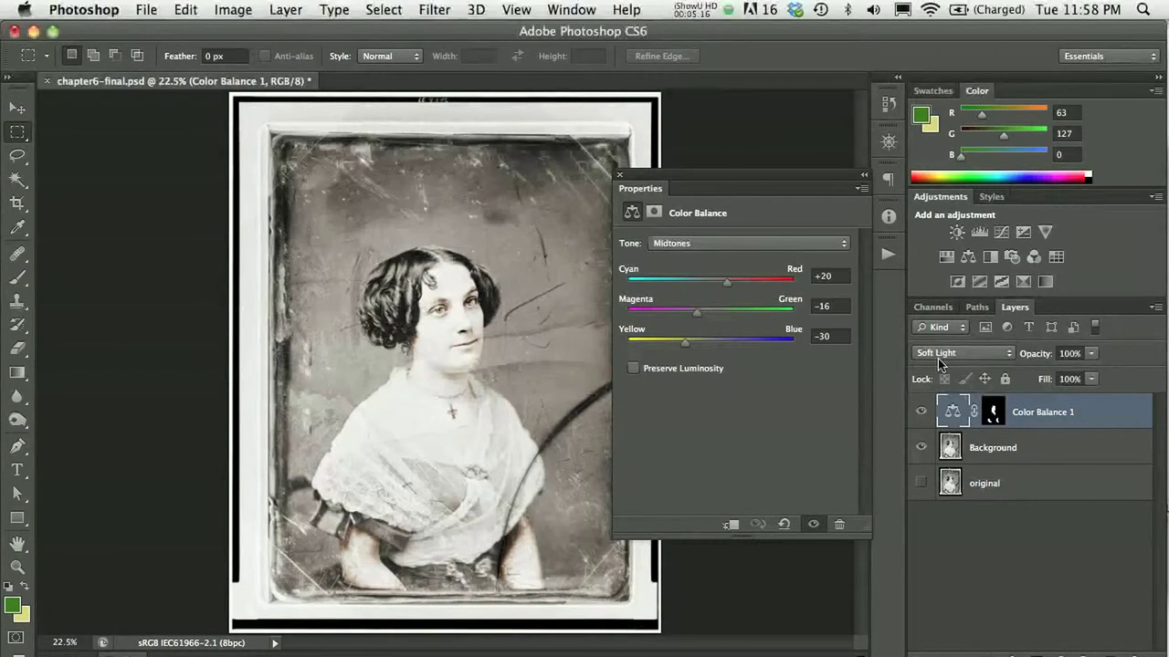
pyautogui.hotkey('shift', '+')
pyautogui.hotkey('shift', '+')
pyautogui.hotkey('shift', '+')
pyautogui.hotkey('shift', '+')
pyautogui.hotkey('shift', '+')
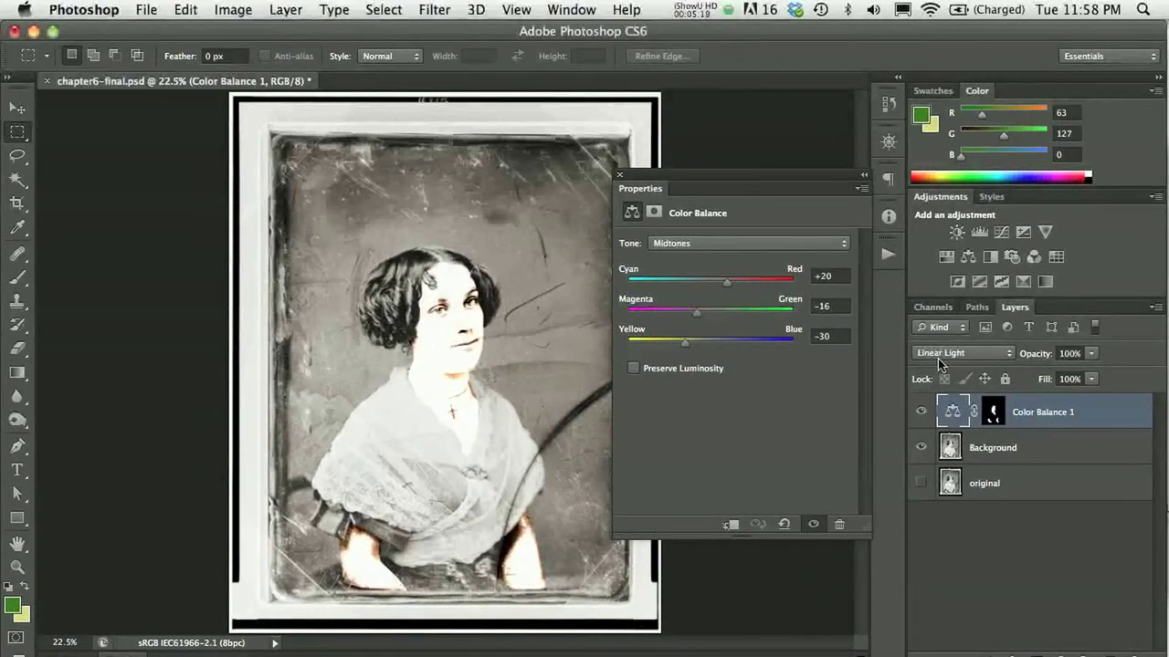
pyautogui.hotkey('shift', '+')
pyautogui.hotkey('shift', '+')
pyautogui.hotkey('shift', '+')
pyautogui.hotkey('shift', '+')
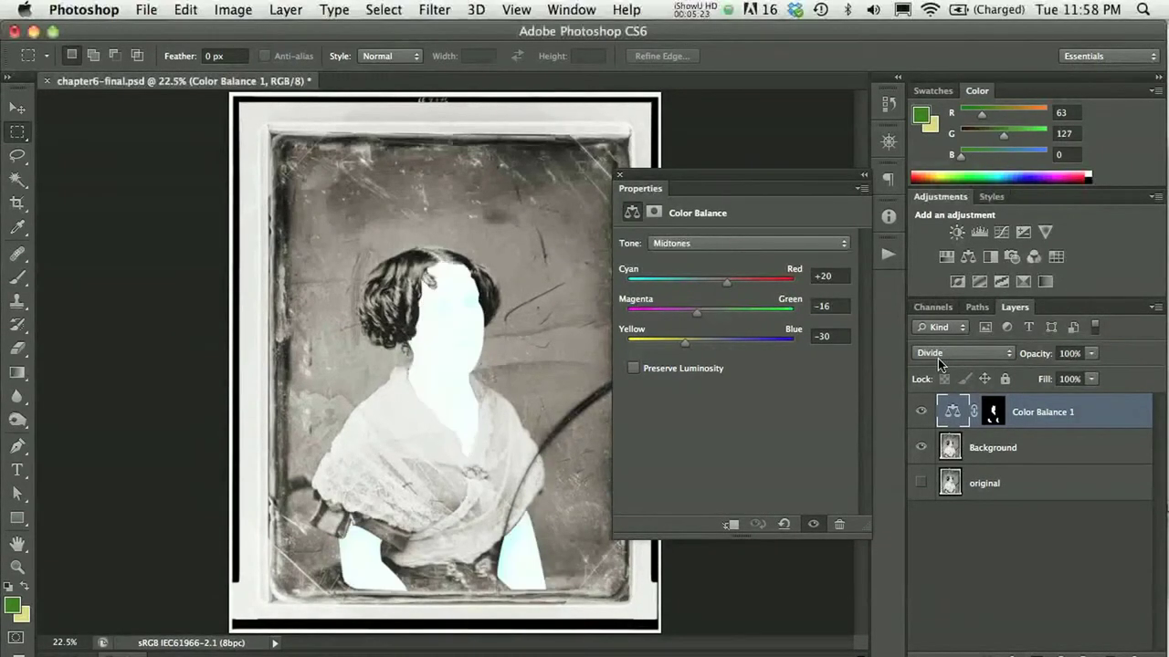
pyautogui.hotkey('shift', '+')
pyautogui.hotkey('shift', '+')
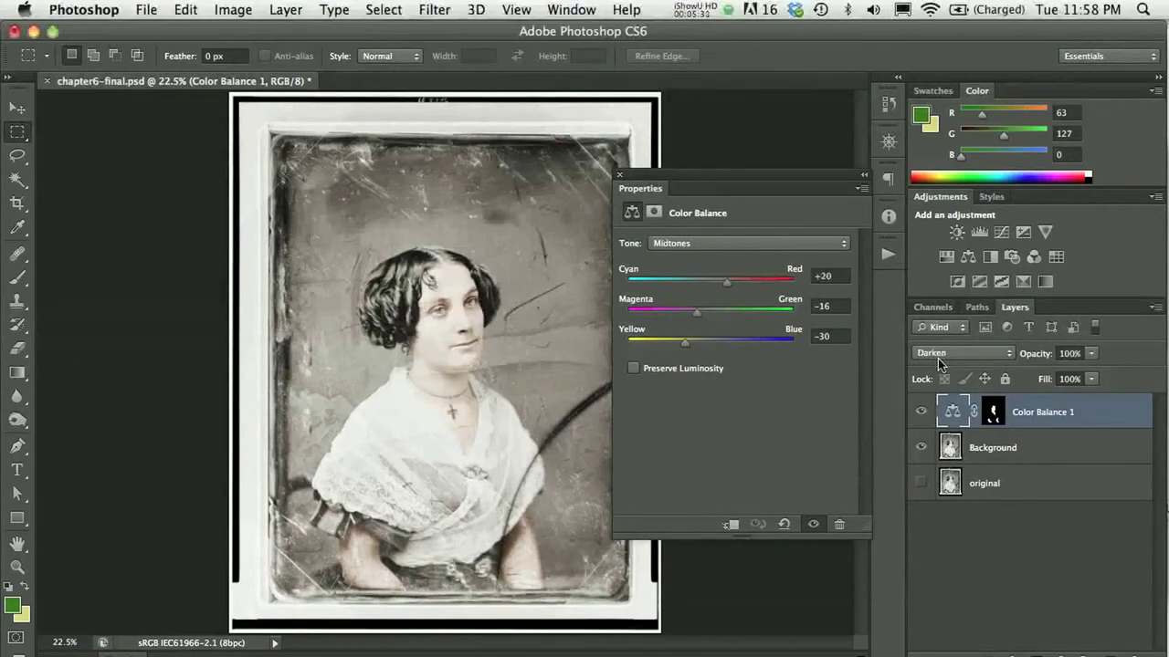
pyautogui.hotkey('shift', '+')
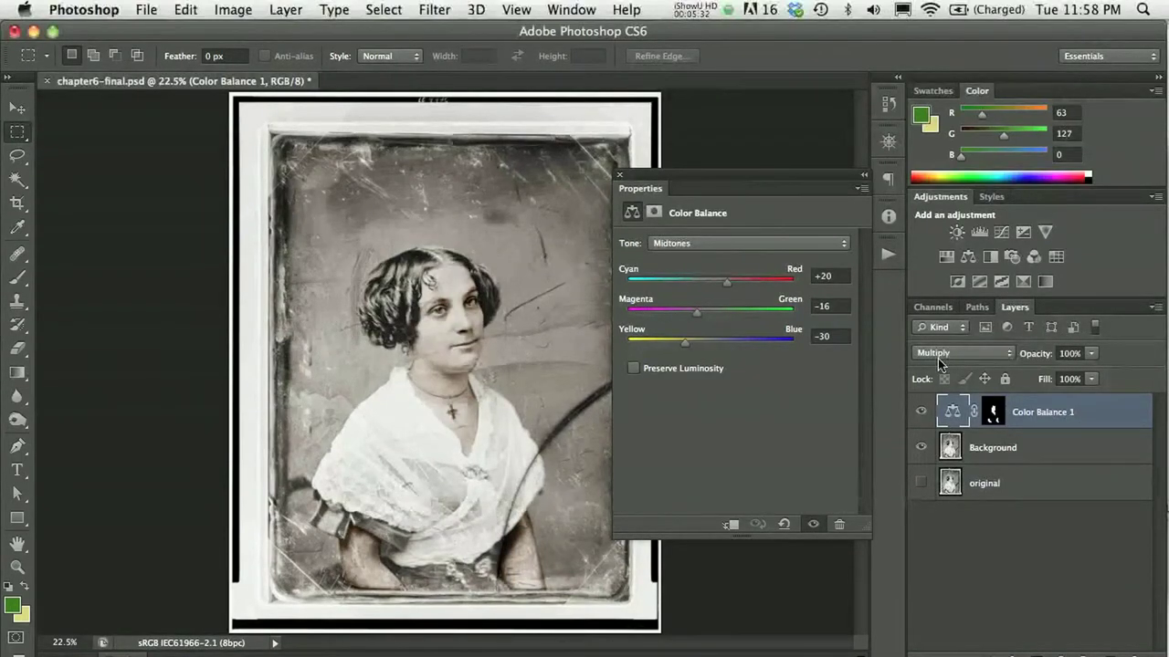
pyautogui.hotkey('shift', '-')
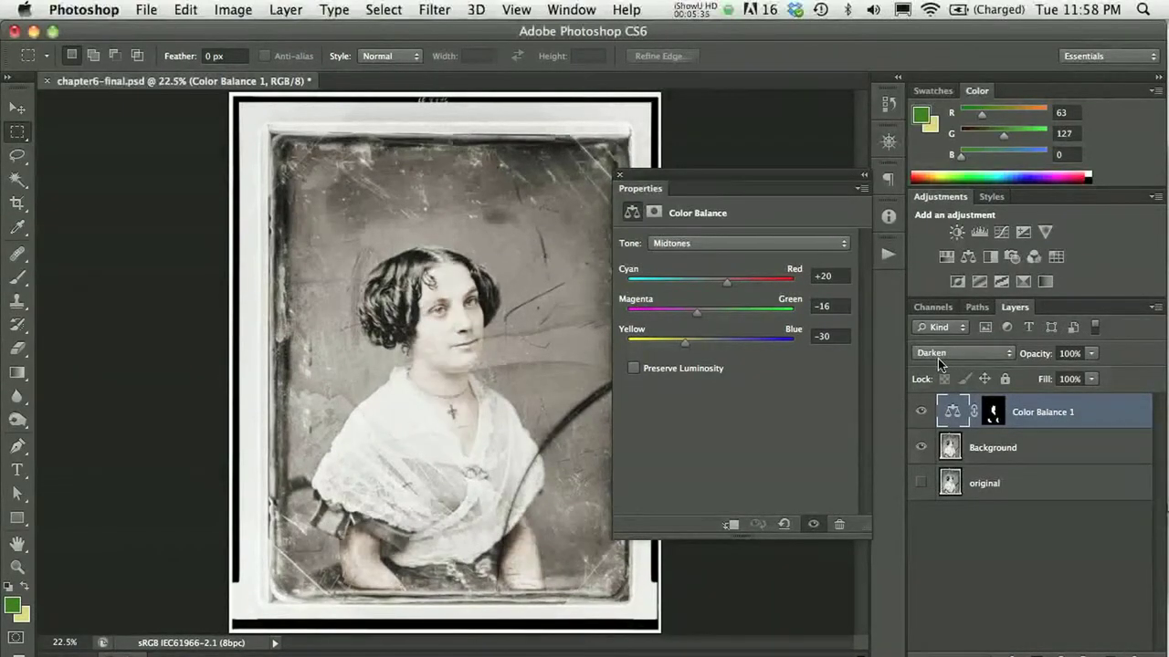
pyautogui.hotkey('shift', '+')
pyautogui.hotkey('shift', '+')
pyautogui.hotkey('shift', '+')
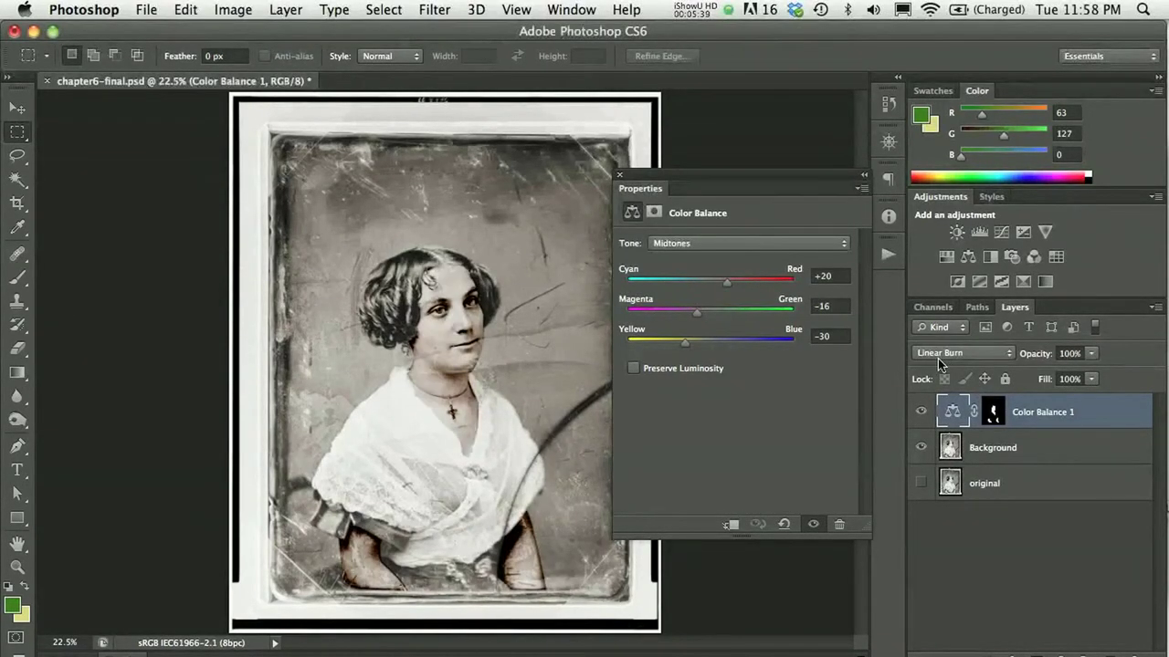
pyautogui.hotkey('shift', '+')
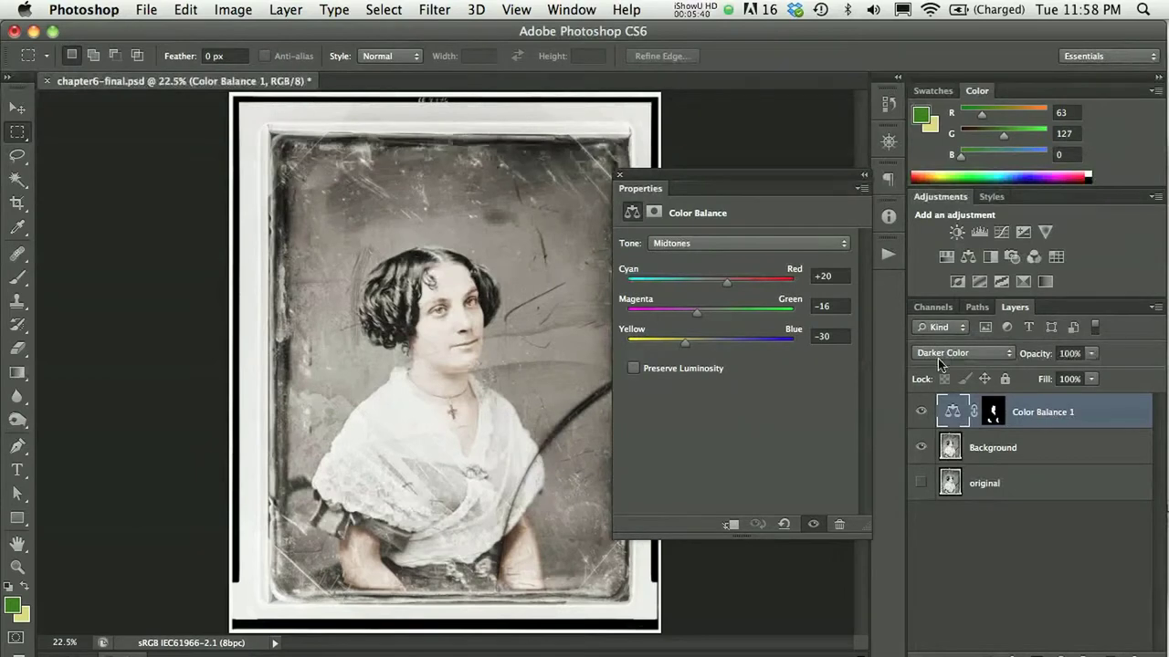
# - Set the Color Balance 1 layer's blend mode to Multiply and its opacity to 75%
pyautogui.hotkey('shift', 'alt', 'm')
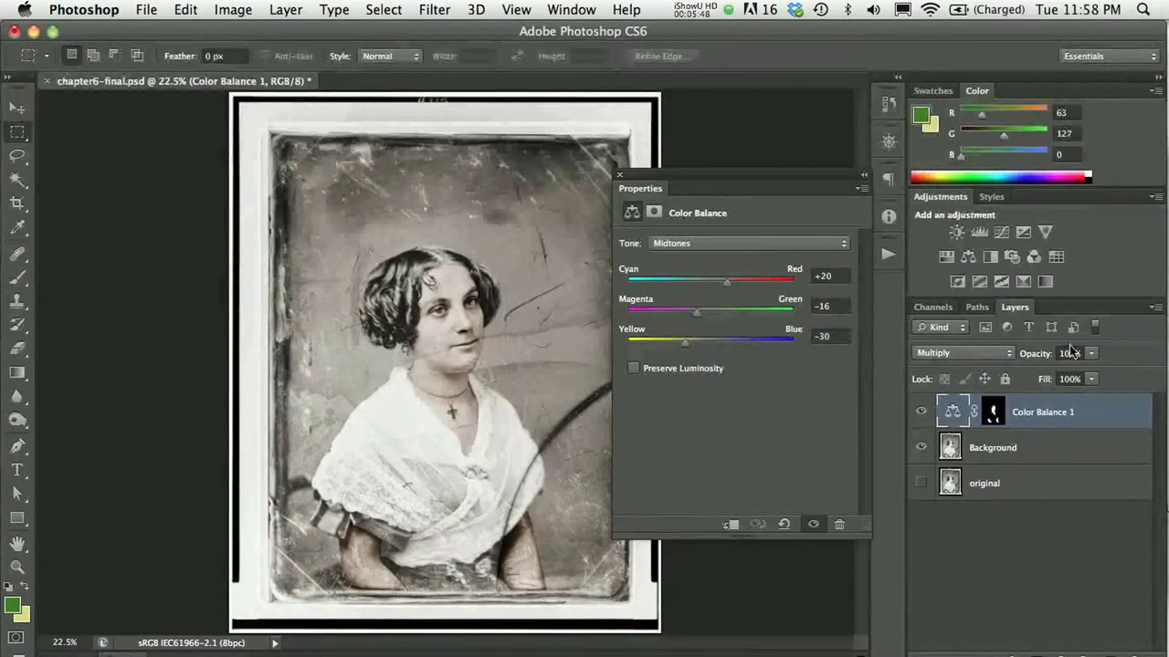
pyautogui.moveTo(1093, 357)
pyautogui.mouseDown()
pyautogui.moveTo(1064, 380)
pyautogui.moveTo(1087, 376)
pyautogui.moveTo(1070, 375)
pyautogui.moveTo(1070, 357)
pyautogui.mouseUp()
pyautogui.write('75')
pyautogui.press('Return')
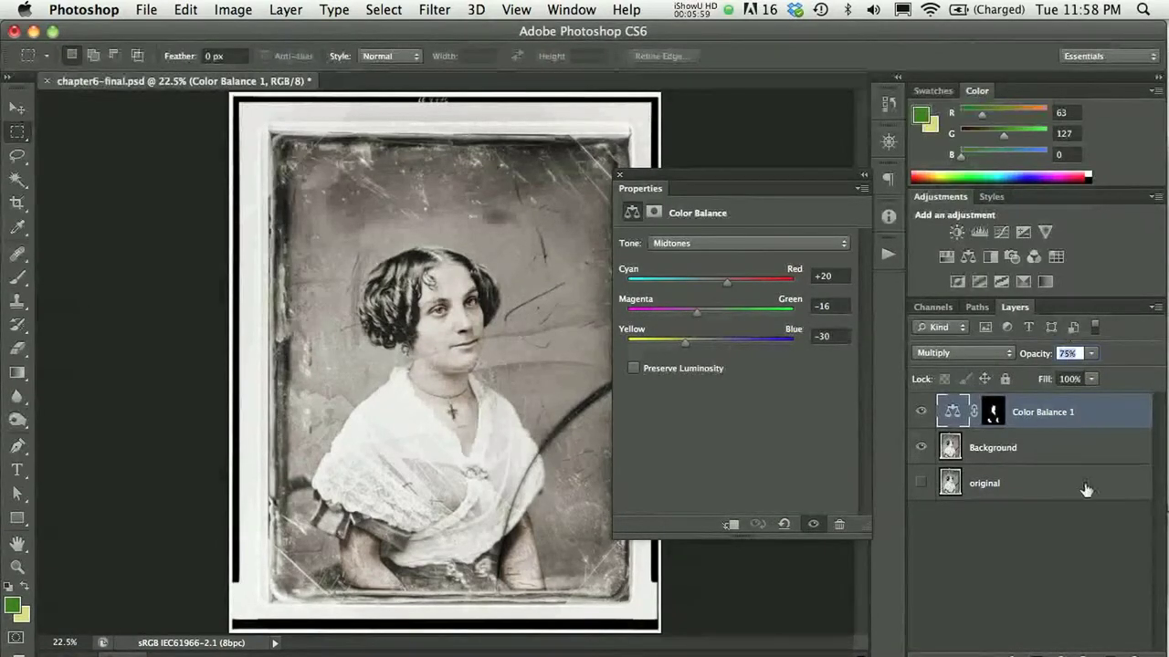
# - Compare the skin coloring with and without the Color Balance 1 adjustment by toggling its visibility while Background is selected
pyautogui.click(1076, 449)
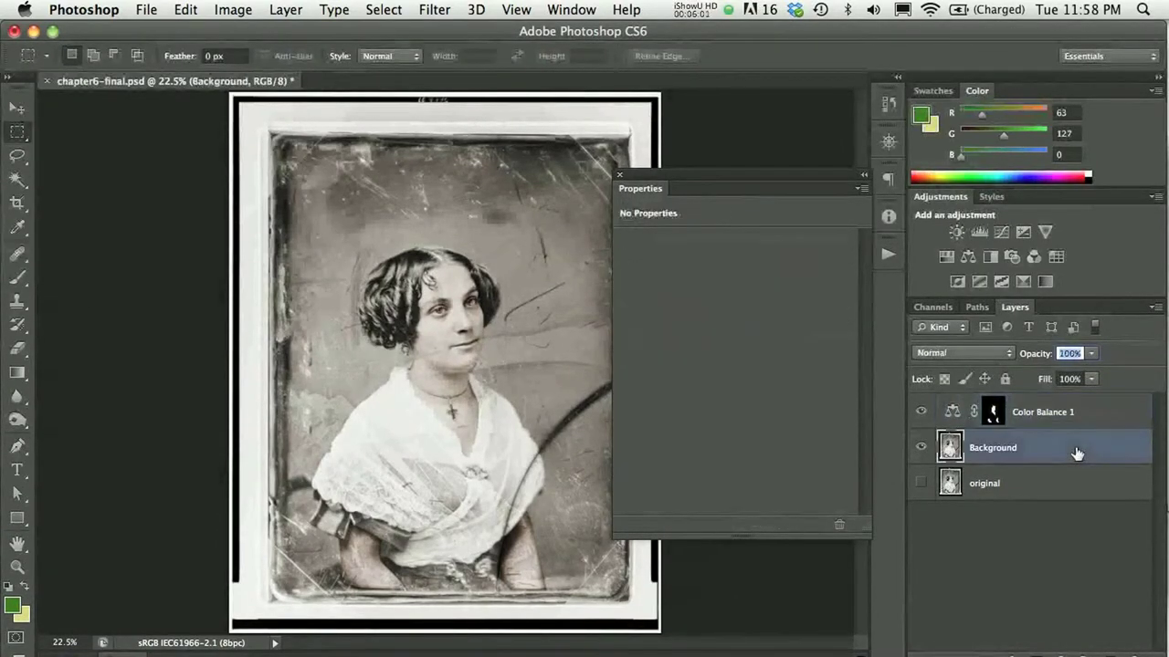
pyautogui.click(921, 412)
pyautogui.click(921, 416)
pyautogui.click(920, 417)
pyautogui.click(921, 417)
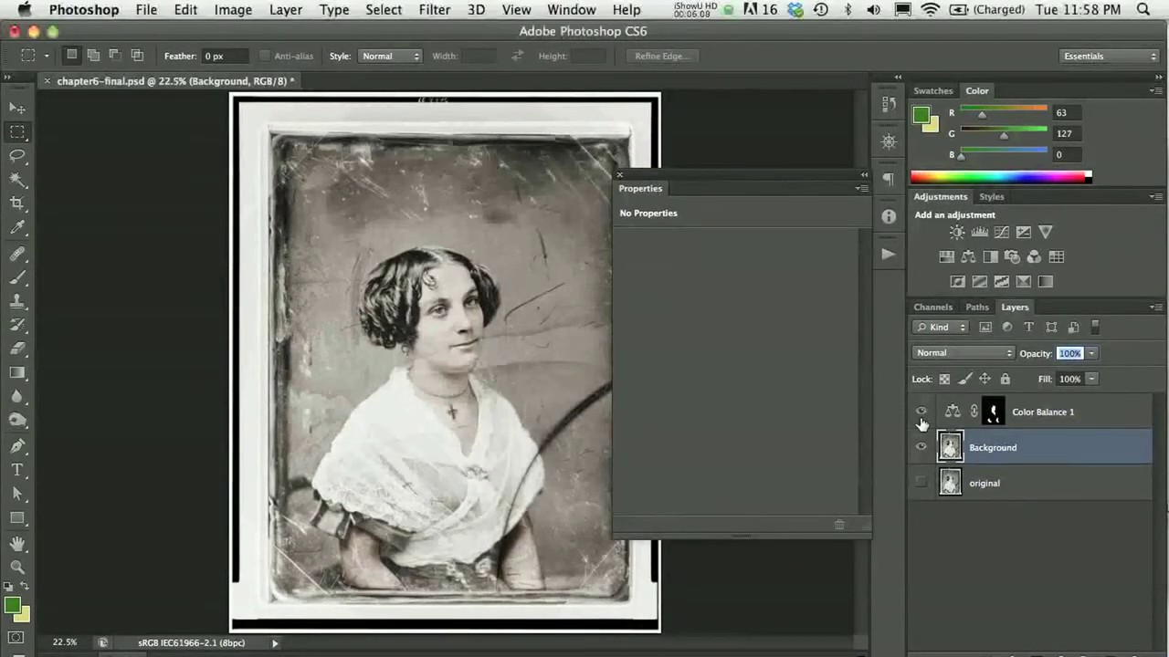
# - Add an empty layer above Color Balance 1 and set the Brush tool's foreground color to the muted yellow #a9a675
pyautogui.click(1040, 429)
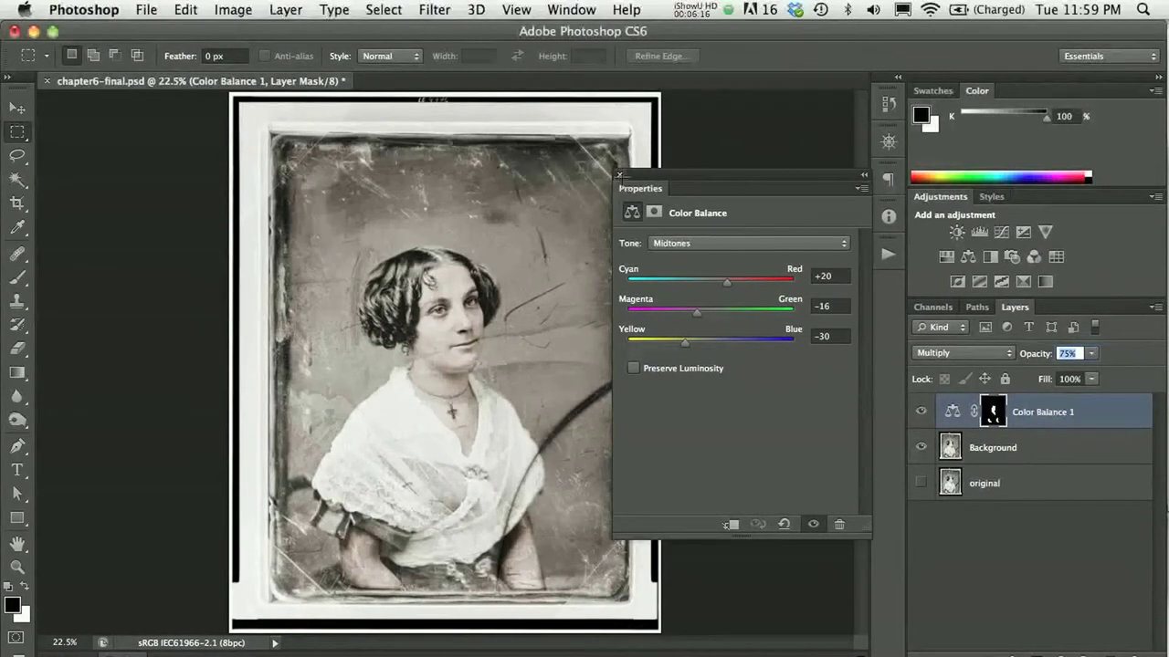
pyautogui.click(619, 174)
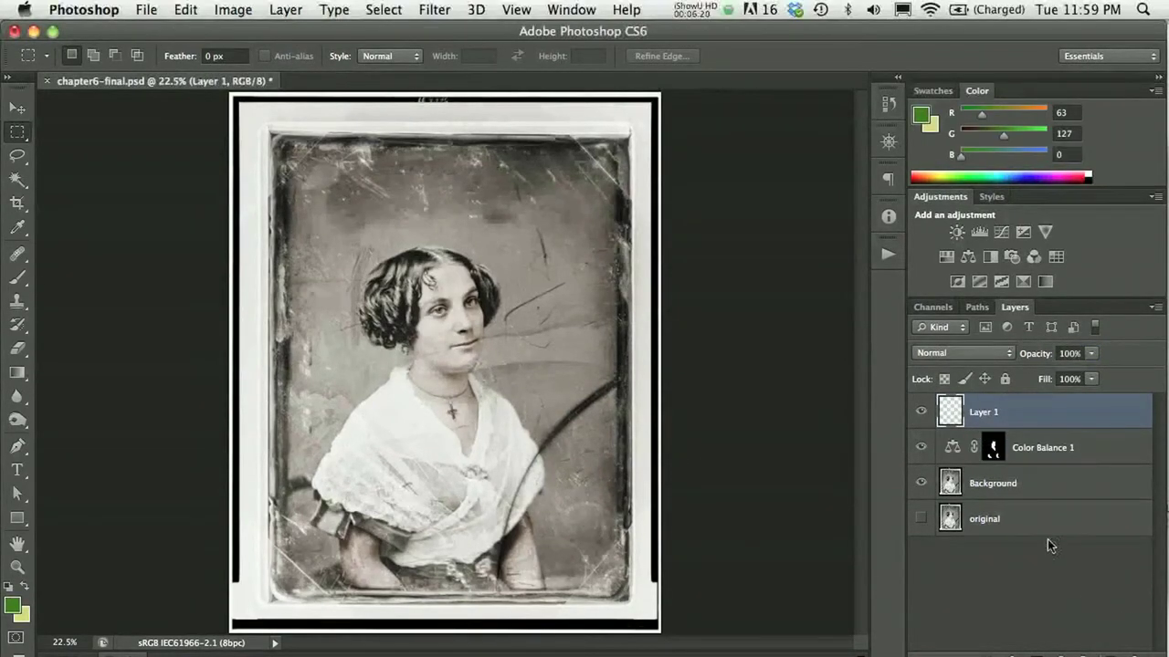
pyautogui.click(18, 278)
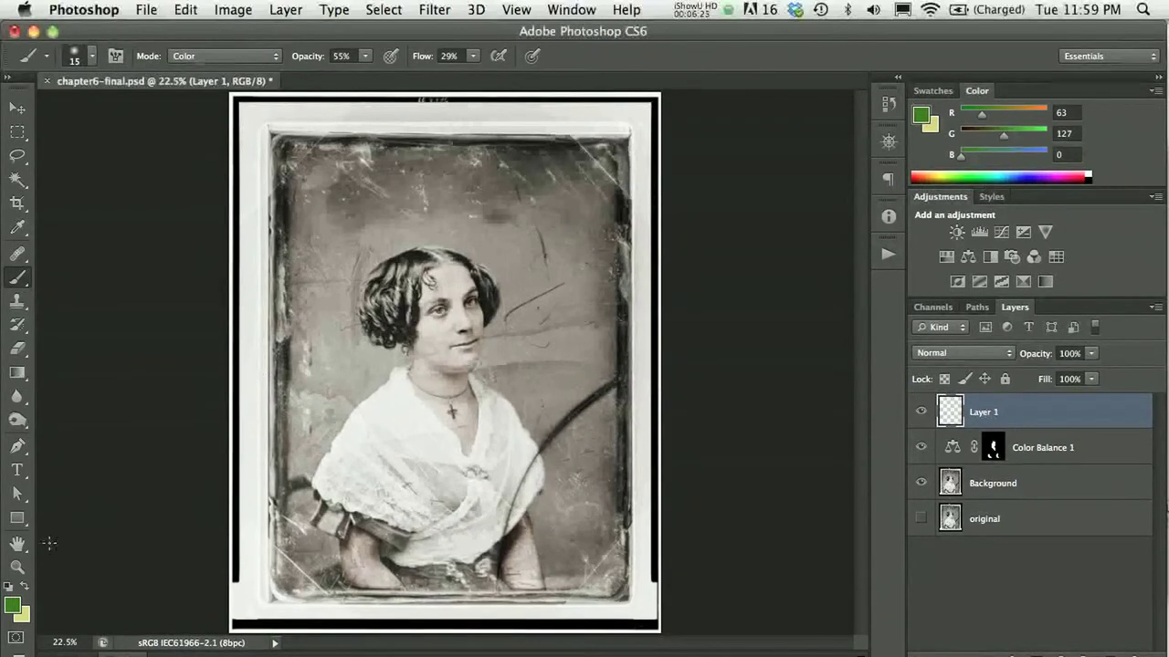
pyautogui.click(26, 586)
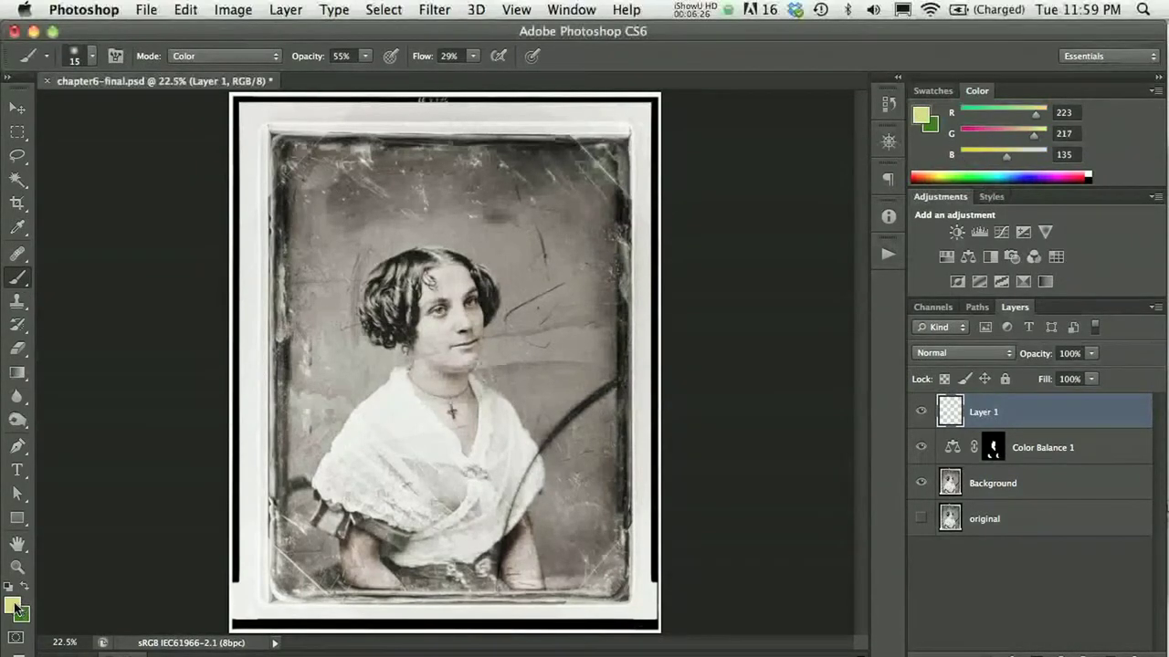
pyautogui.click(14, 610)
pyautogui.click(444, 266)
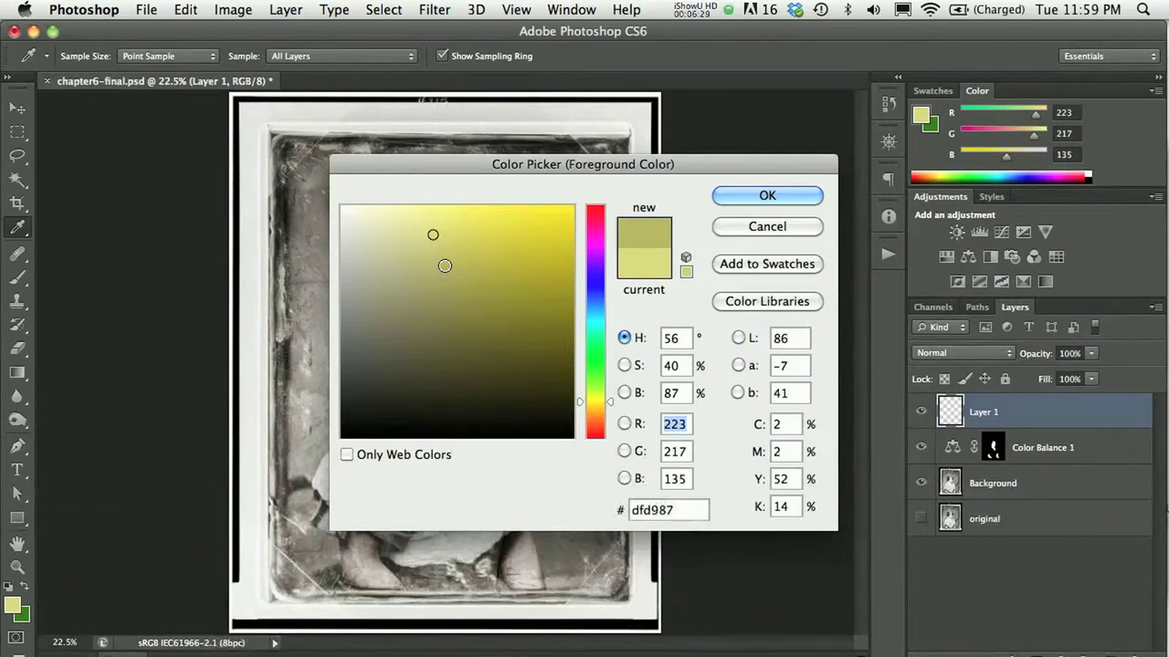
pyautogui.click(410, 290)
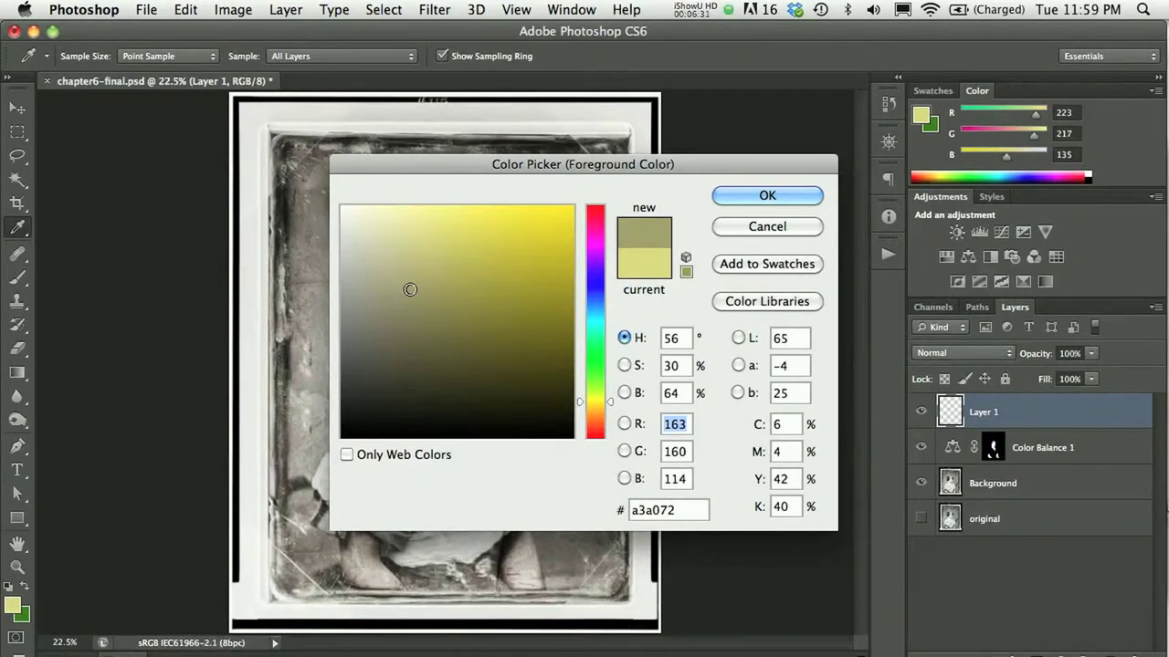
pyautogui.click(412, 283)
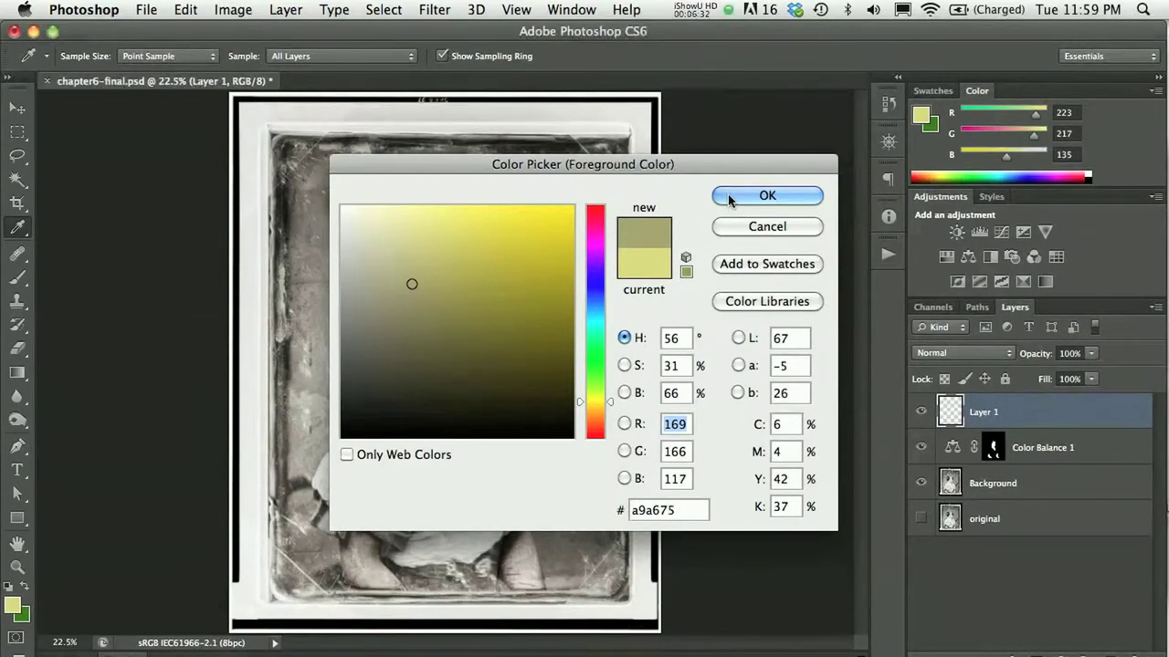
pyautogui.click(765, 195)
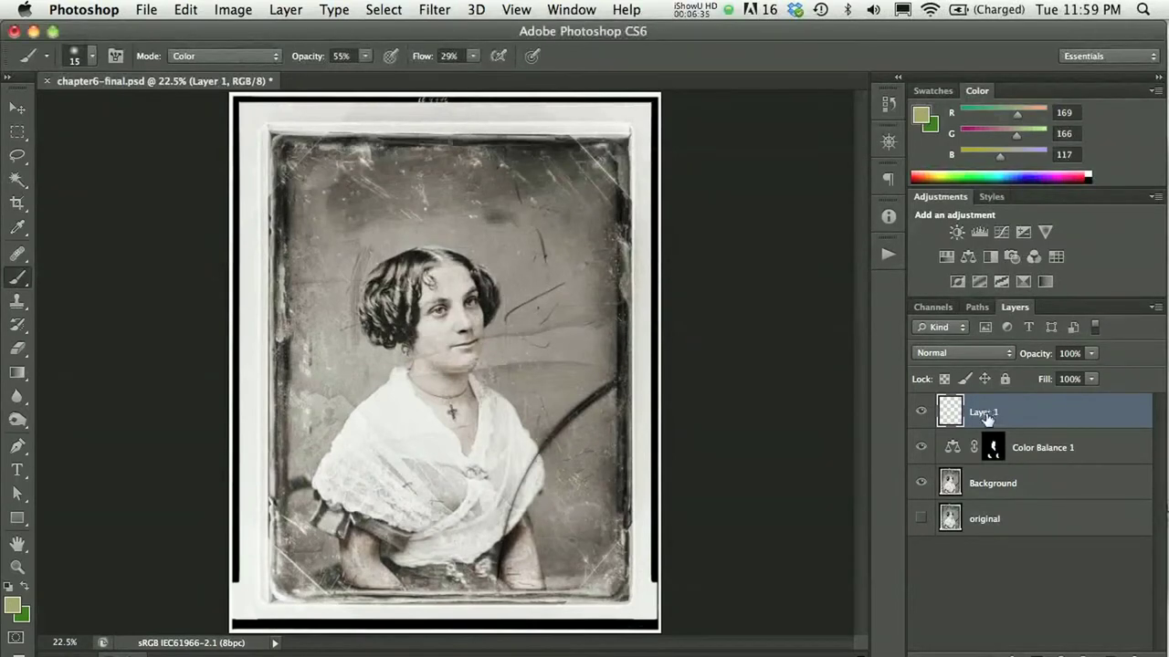
# - Rename the new empty layer "highlights"
pyautogui.doubleClick(985, 413)
pyautogui.write('highlights')
pyautogui.press('Return')
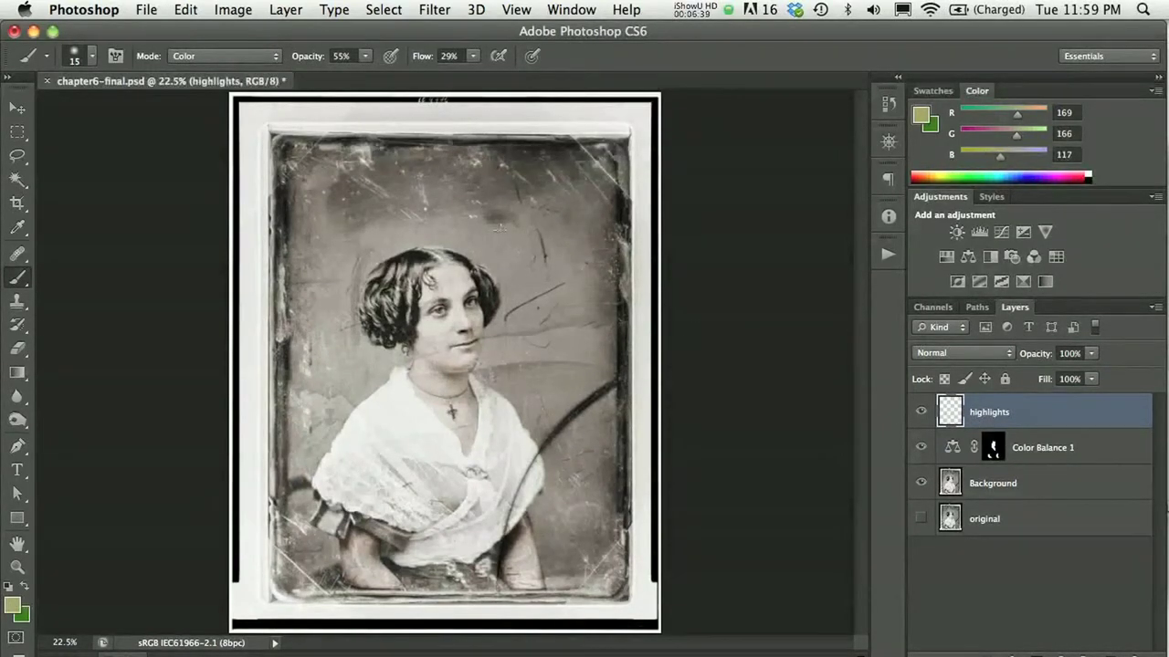
# - Configure the brush with Color mode, 30% flow and a size of 80
pyautogui.click(199, 58)
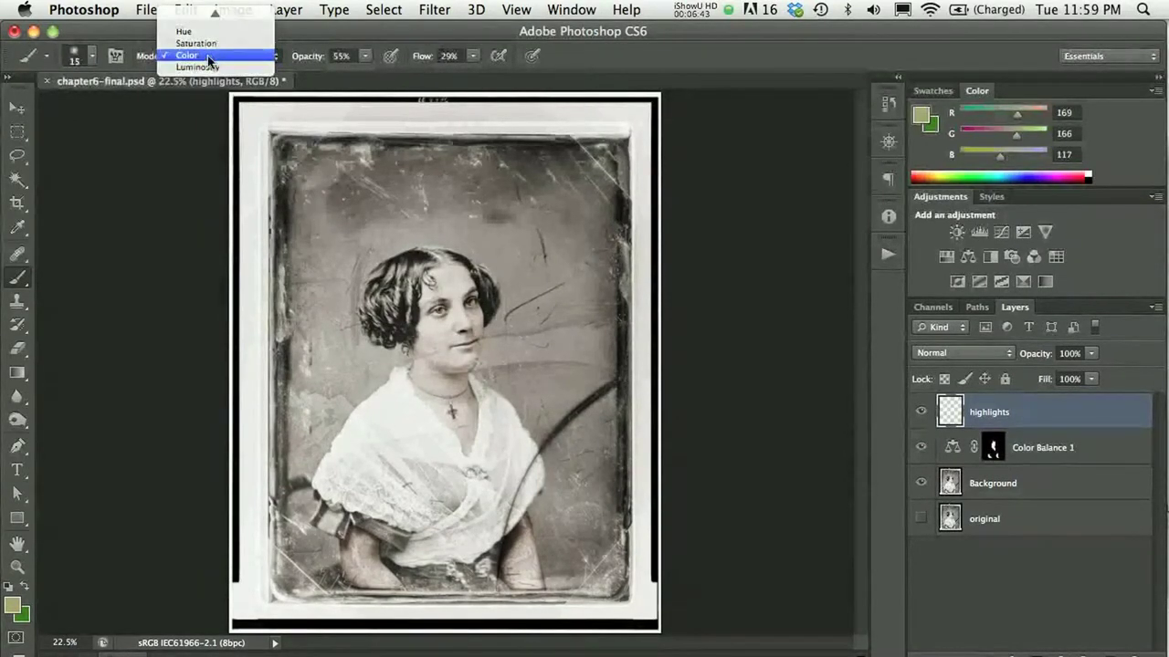
pyautogui.click(207, 56)
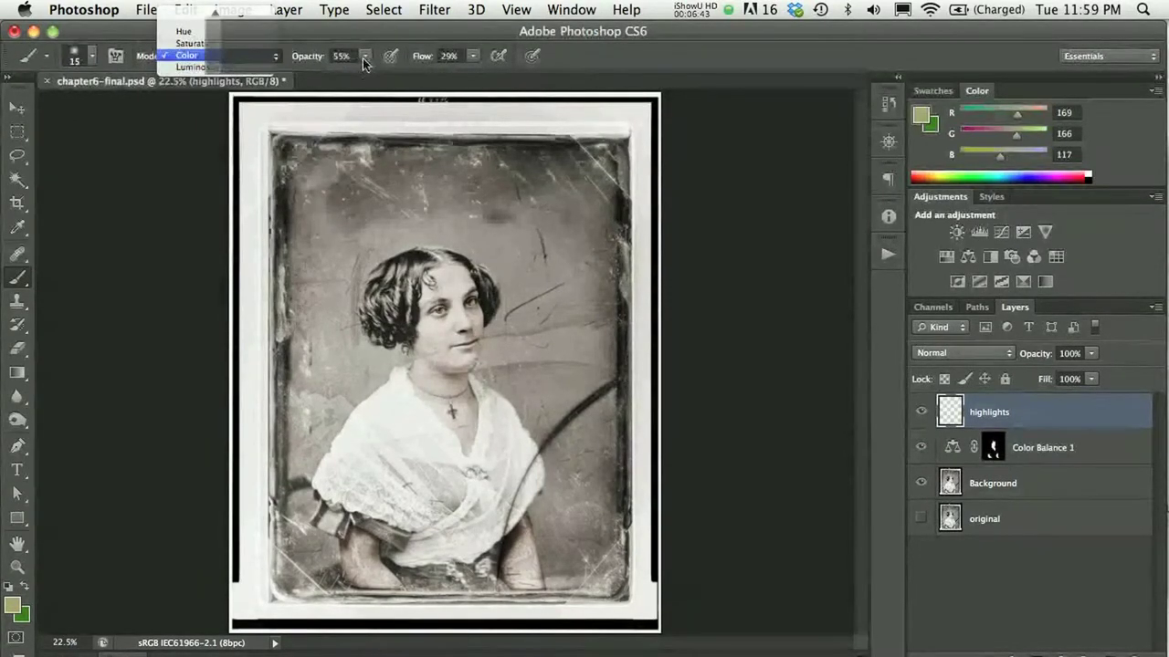
pyautogui.click(474, 56)
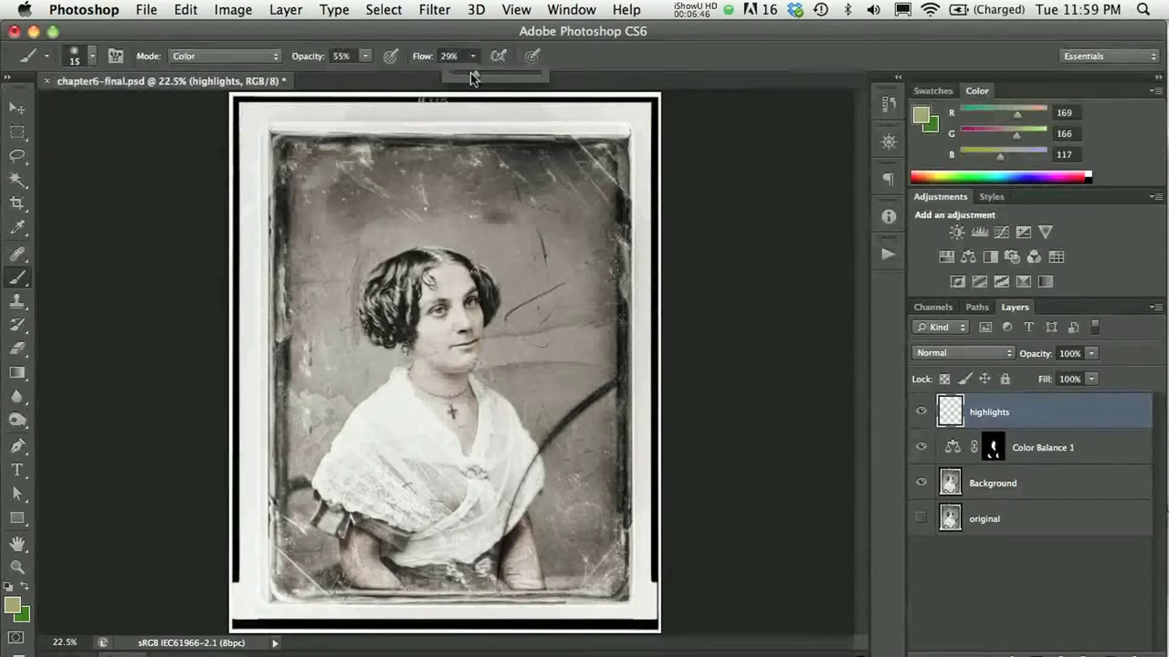
pyautogui.moveTo(476, 72); pyautogui.dragTo(477, 72)
pyautogui.click(611, 61)
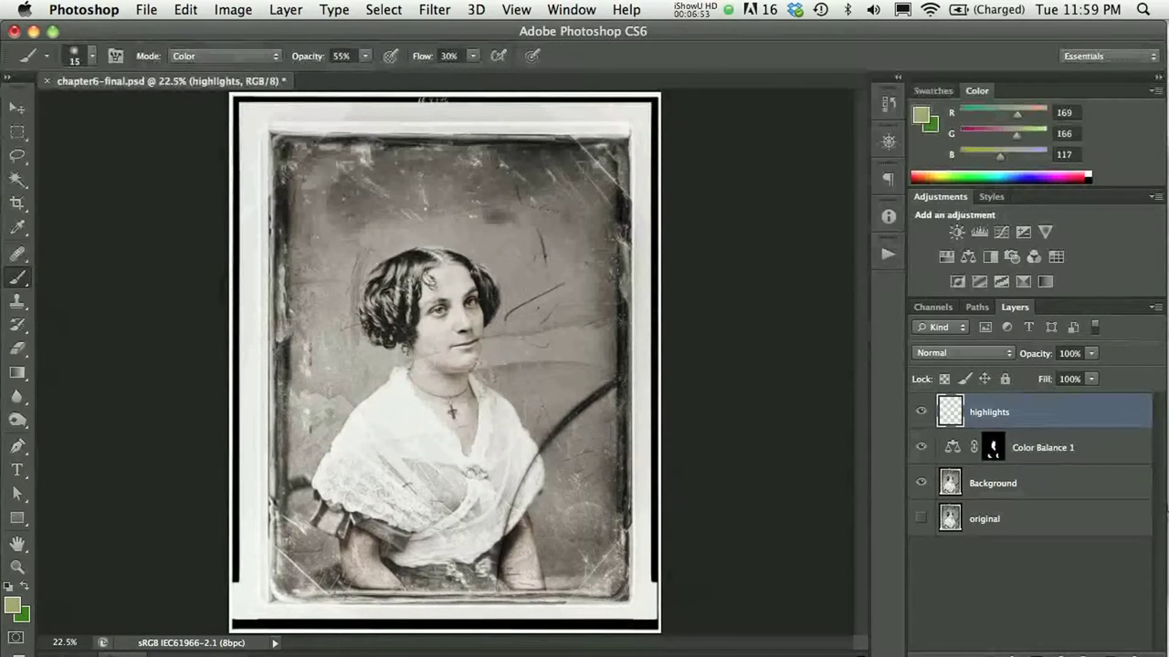
pyautogui.press(']')
pyautogui.press(']')
pyautogui.press(']')
pyautogui.press(']')
pyautogui.press(']')
pyautogui.press(']')
pyautogui.press(']')
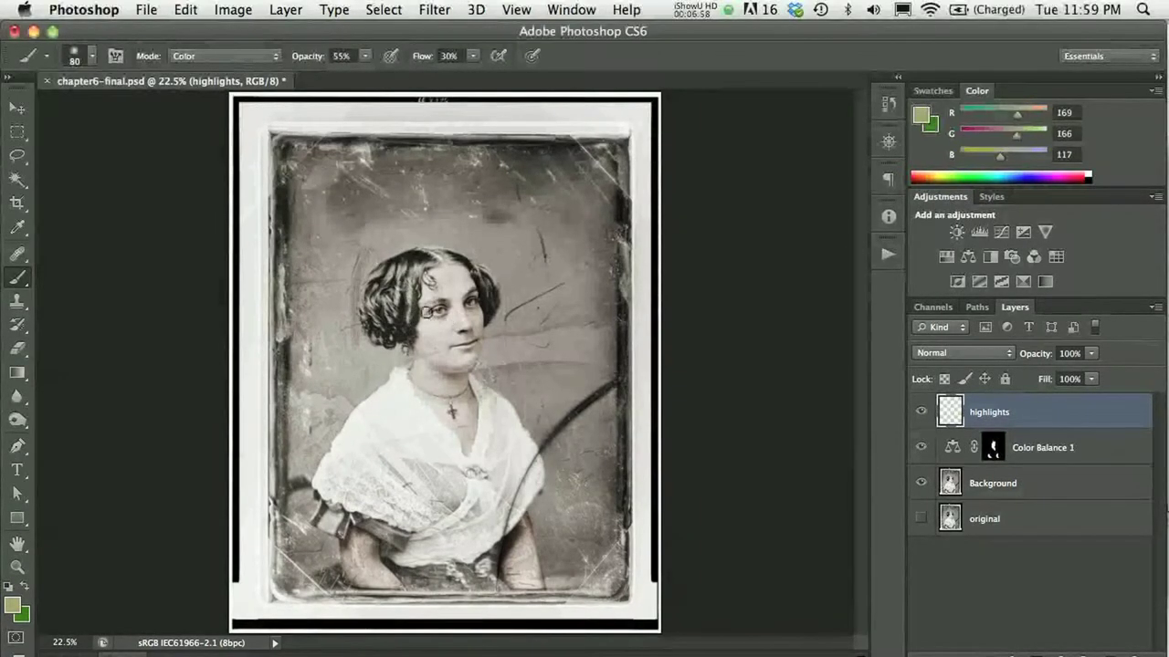
# - Paint the muted yellow over the light areas of the woman's hair on the highlights layer
pyautogui.scroll(1, 425, 312)
pyautogui.scroll(3, 411, 301)
pyautogui.moveTo(379, 278)
pyautogui.mouseDown()
pyautogui.moveTo(362, 255)
pyautogui.moveTo(361, 320)
pyautogui.moveTo(336, 311)
pyautogui.moveTo(352, 348)
pyautogui.moveTo(332, 294)
pyautogui.moveTo(300, 290)
pyautogui.moveTo(303, 318)
pyautogui.moveTo(290, 328)
pyautogui.moveTo(318, 366)
pyautogui.moveTo(283, 306)
pyautogui.moveTo(274, 318)
pyautogui.moveTo(292, 232)
pyautogui.moveTo(277, 229)
pyautogui.moveTo(298, 205)
pyautogui.moveTo(397, 172)
pyautogui.moveTo(432, 177)
pyautogui.moveTo(427, 192)
pyautogui.moveTo(443, 190)
pyautogui.moveTo(458, 218)
pyautogui.moveTo(472, 129)
pyautogui.moveTo(489, 153)
pyautogui.moveTo(514, 153)
pyautogui.moveTo(456, 136)
pyautogui.moveTo(392, 183)
pyautogui.moveTo(591, 189)
pyautogui.moveTo(627, 205)
pyautogui.moveTo(649, 256)
pyautogui.mouseUp()
pyautogui.moveTo(309, 392)
pyautogui.mouseDown()
pyautogui.moveTo(386, 378)
pyautogui.moveTo(368, 373)
pyautogui.moveTo(379, 356)
pyautogui.moveTo(310, 322)
pyautogui.moveTo(309, 306)
pyautogui.mouseUp()
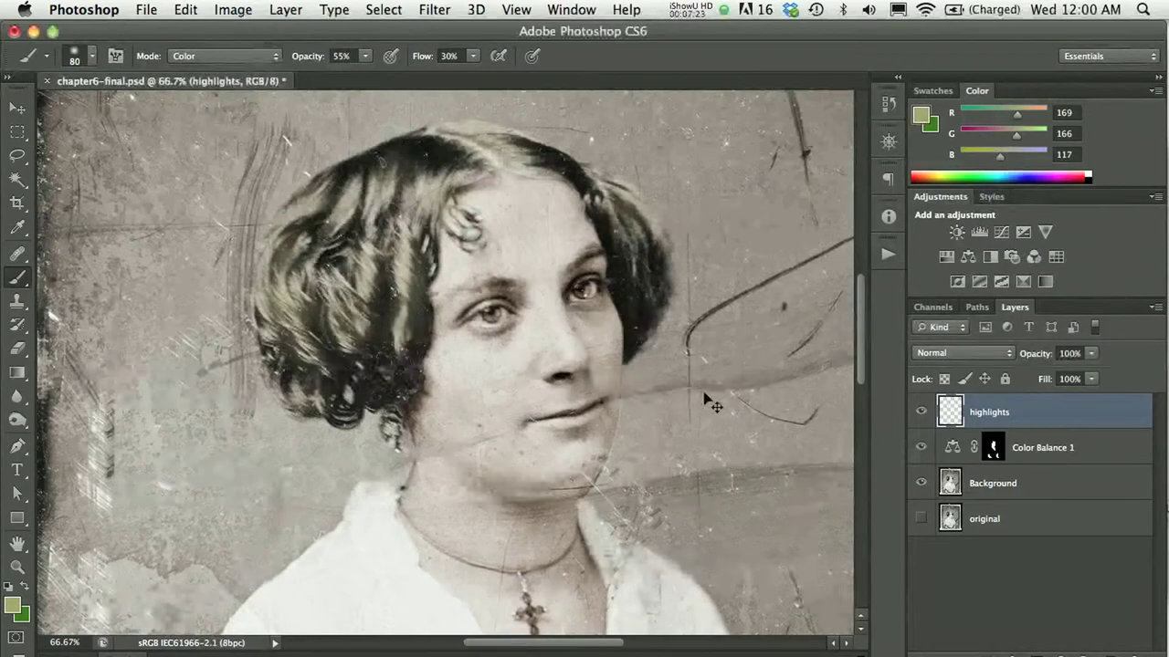
# - Set the highlights layer's blend mode to Darken, comparing the hair against Normal mode
pyautogui.press('super+minus')
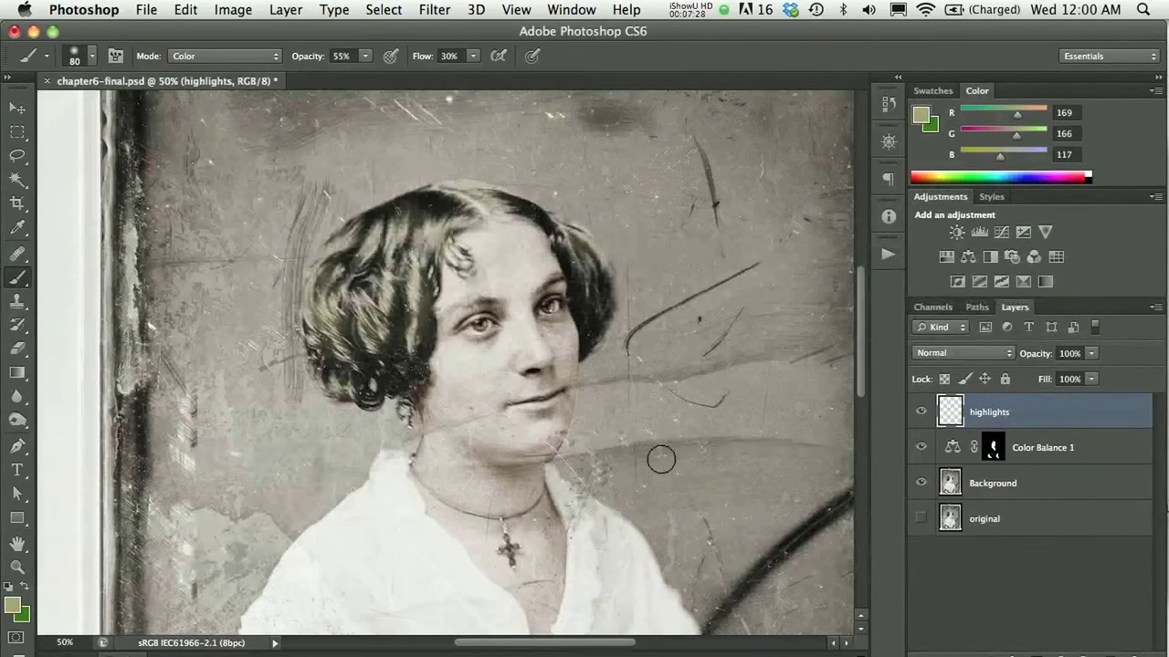
pyautogui.click(964, 354)
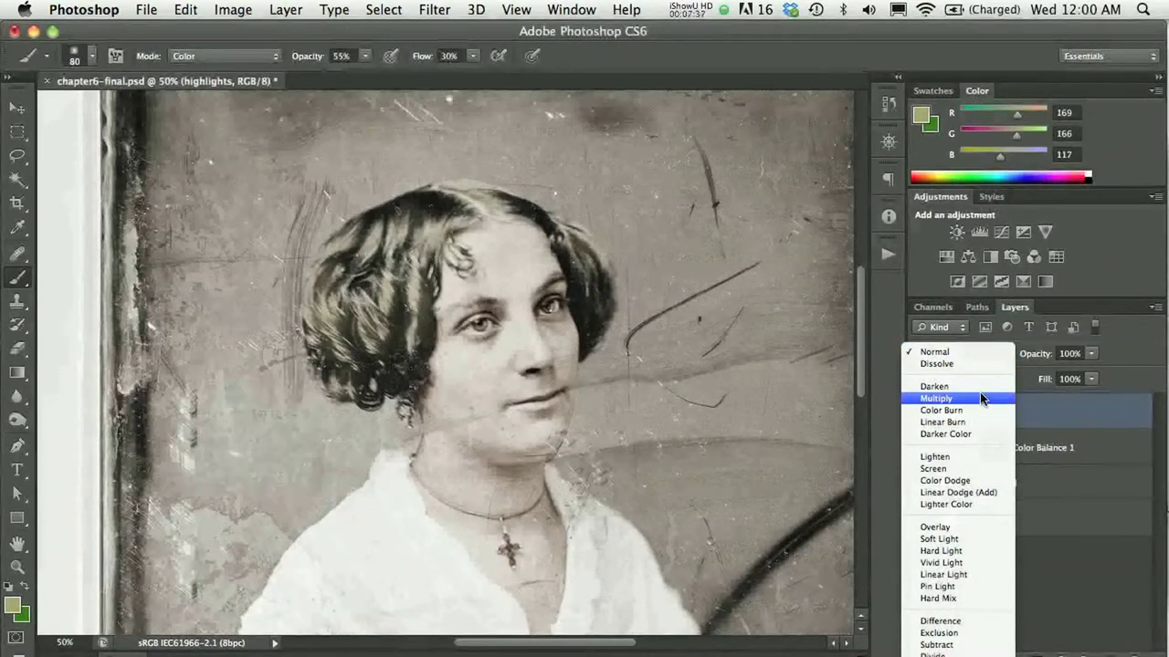
pyautogui.click(974, 386)
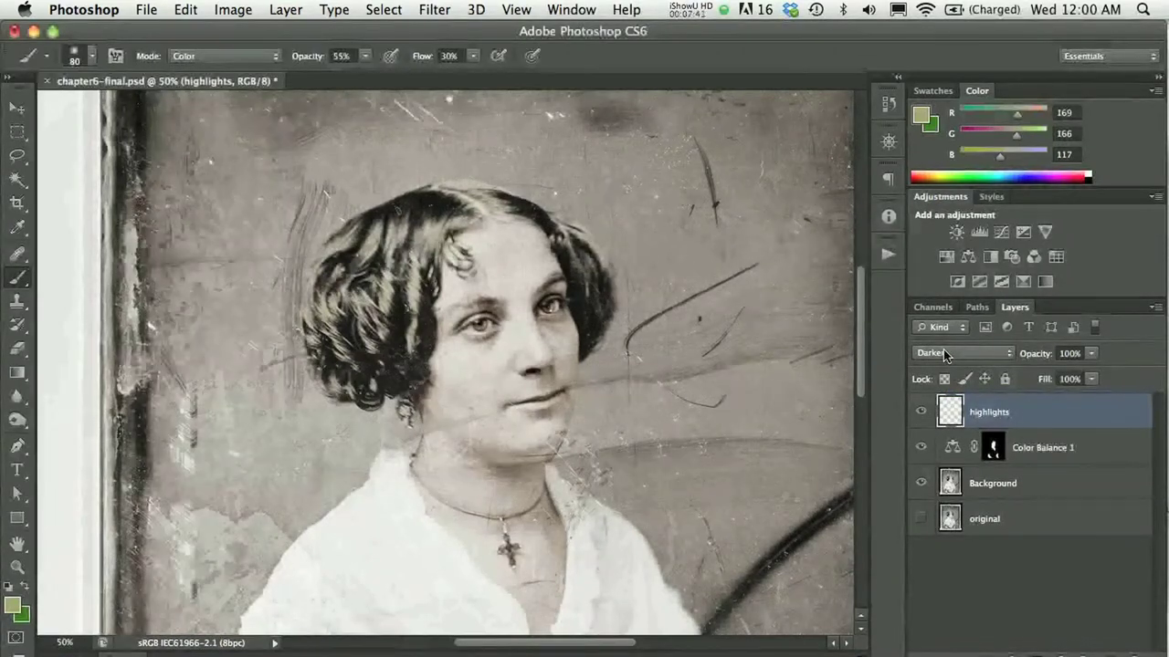
pyautogui.click(940, 352)
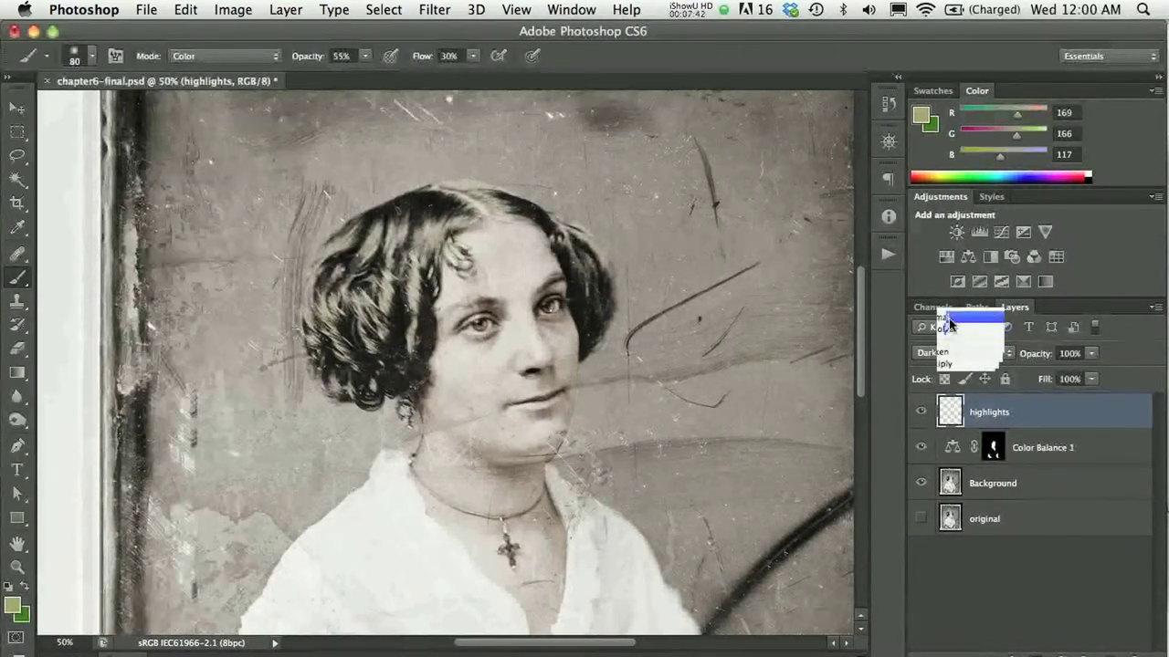
pyautogui.click(949, 318)
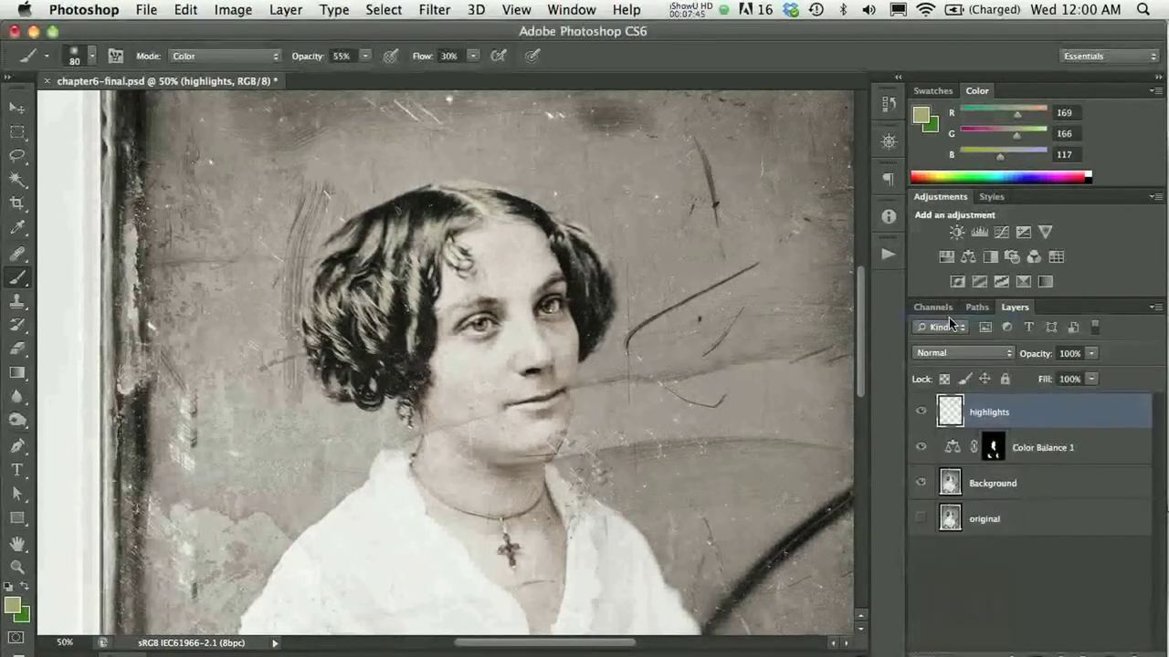
pyautogui.click(941, 352)
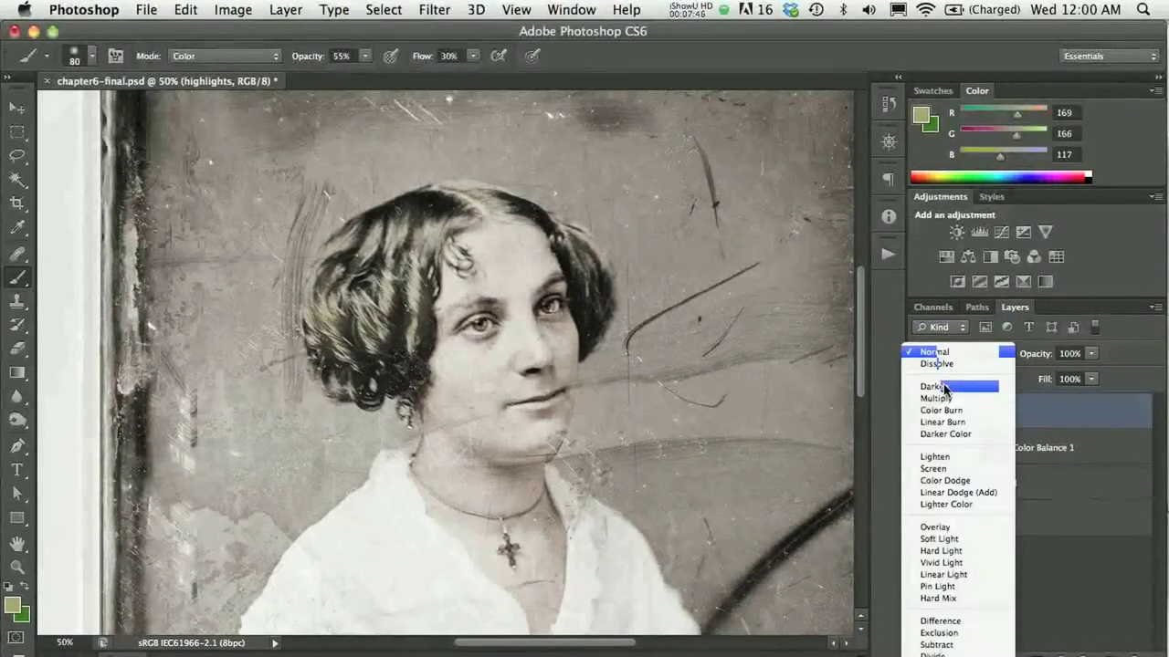
pyautogui.click(945, 384)
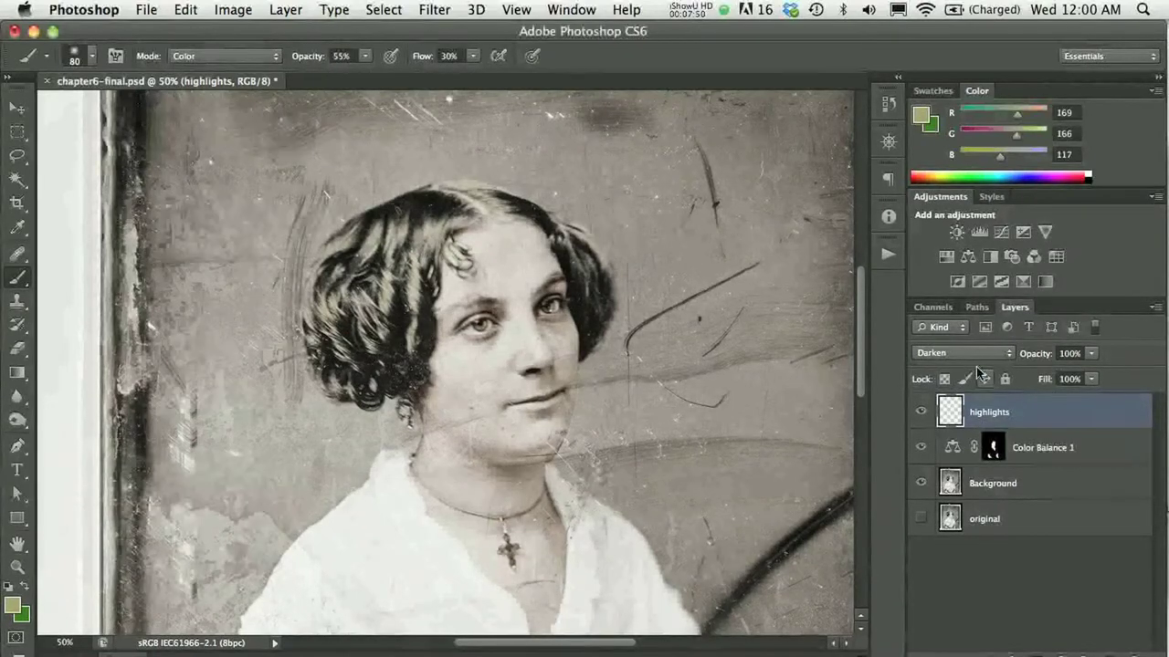
# - Lower the highlights layer's opacity to 90% and compare the portrait with that layer hidden and shown
pyautogui.click(1091, 356)
pyautogui.moveTo(1091, 362); pyautogui.dragTo(1087, 373)
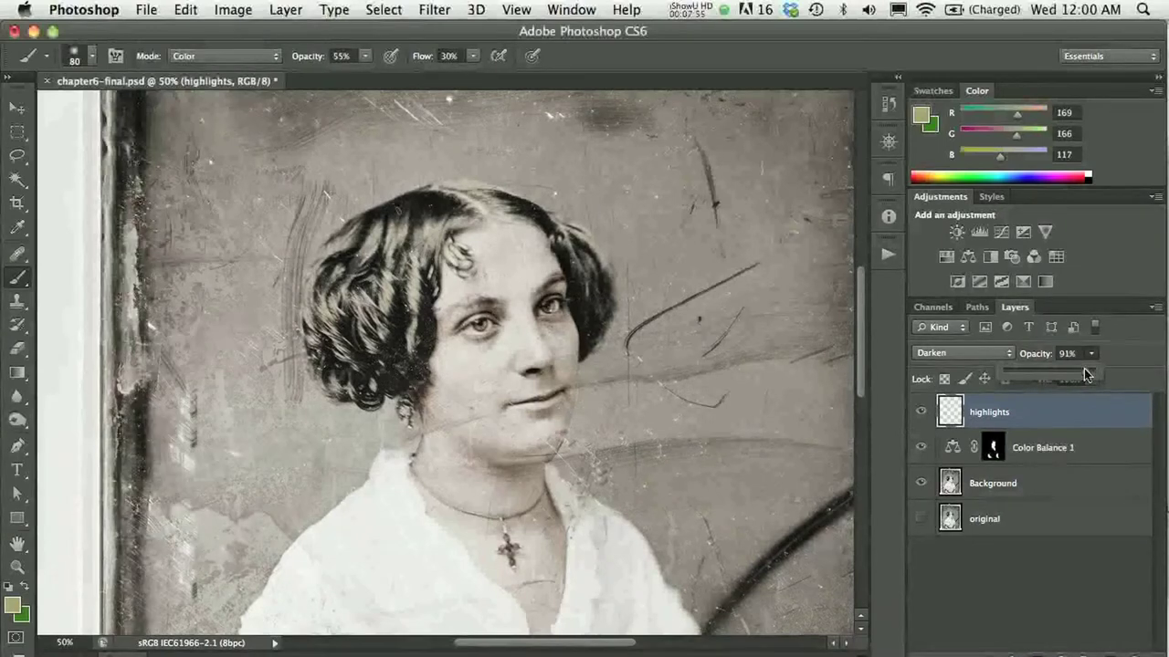
pyautogui.click(920, 413)
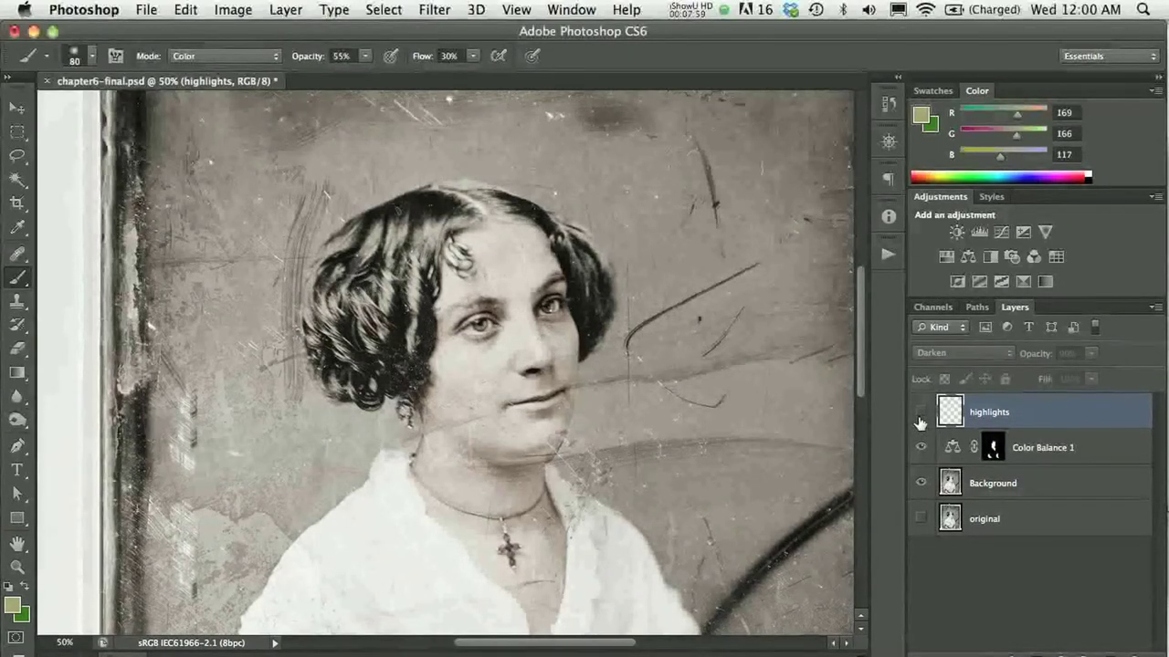
pyautogui.click(920, 415)
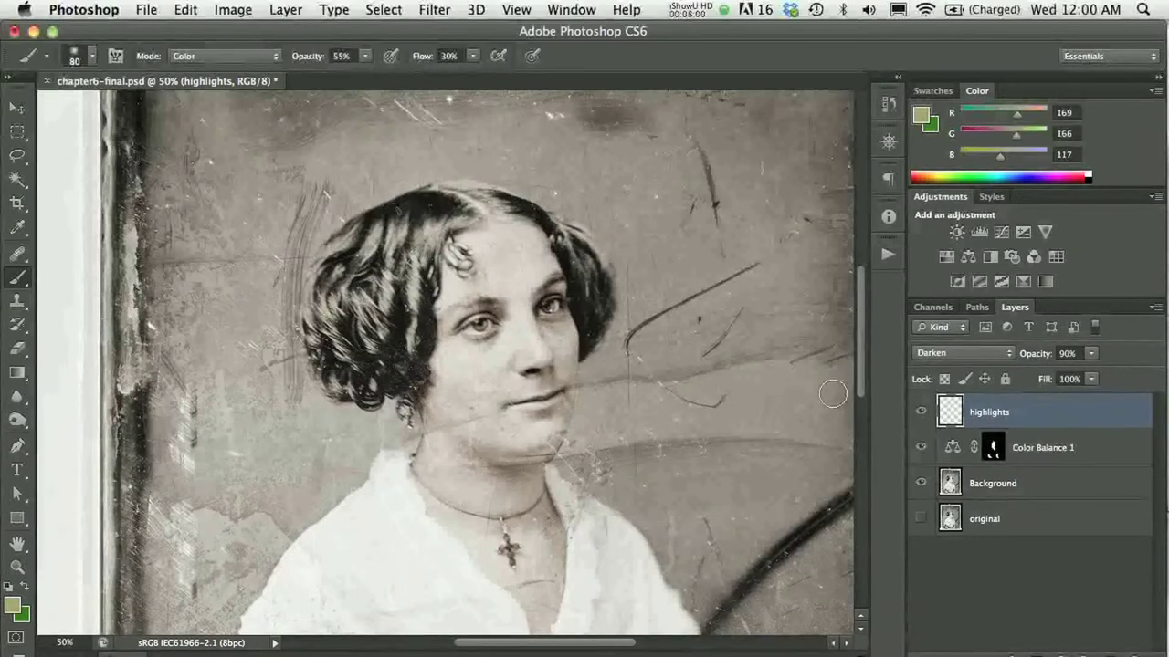
pyautogui.click(920, 413)
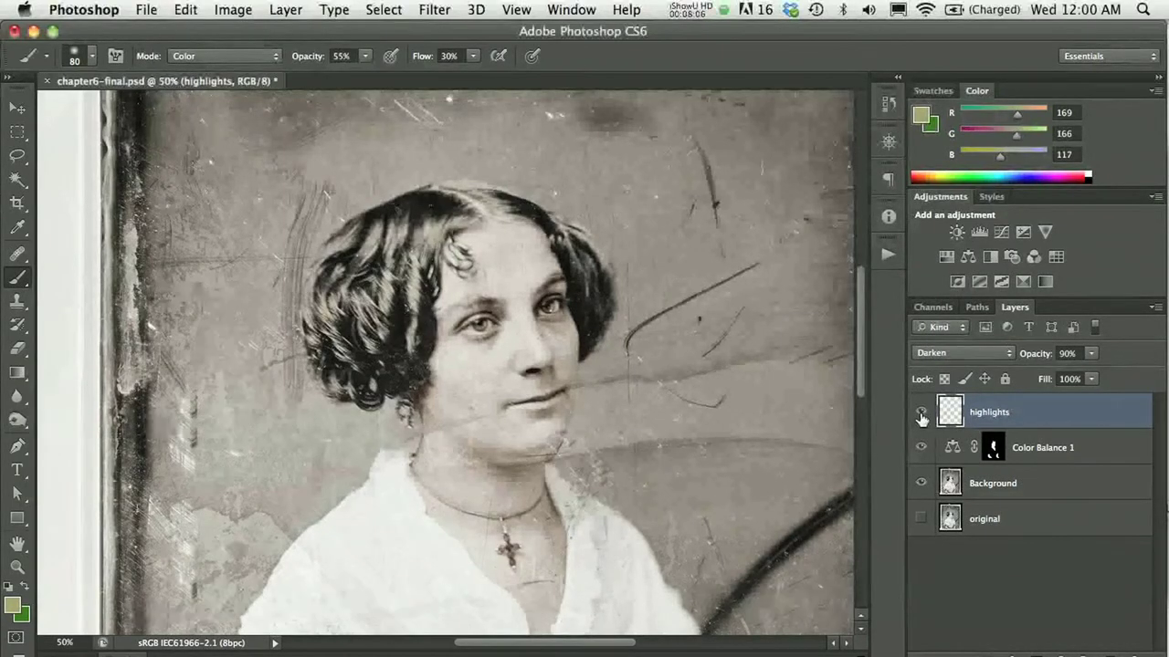
pyautogui.press('super+minus')
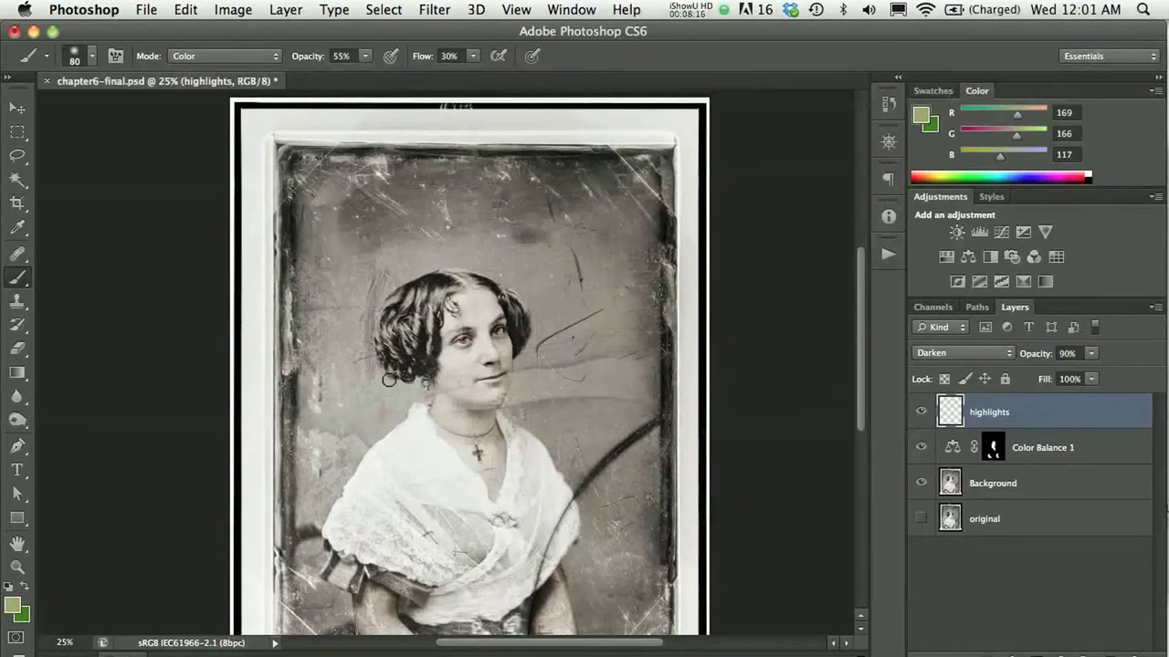
# - Add an empty layer above the highlights layer and name it "eye lips"
pyautogui.keyDown('super'); pyautogui.click(464, 352); pyautogui.keyUp('super')
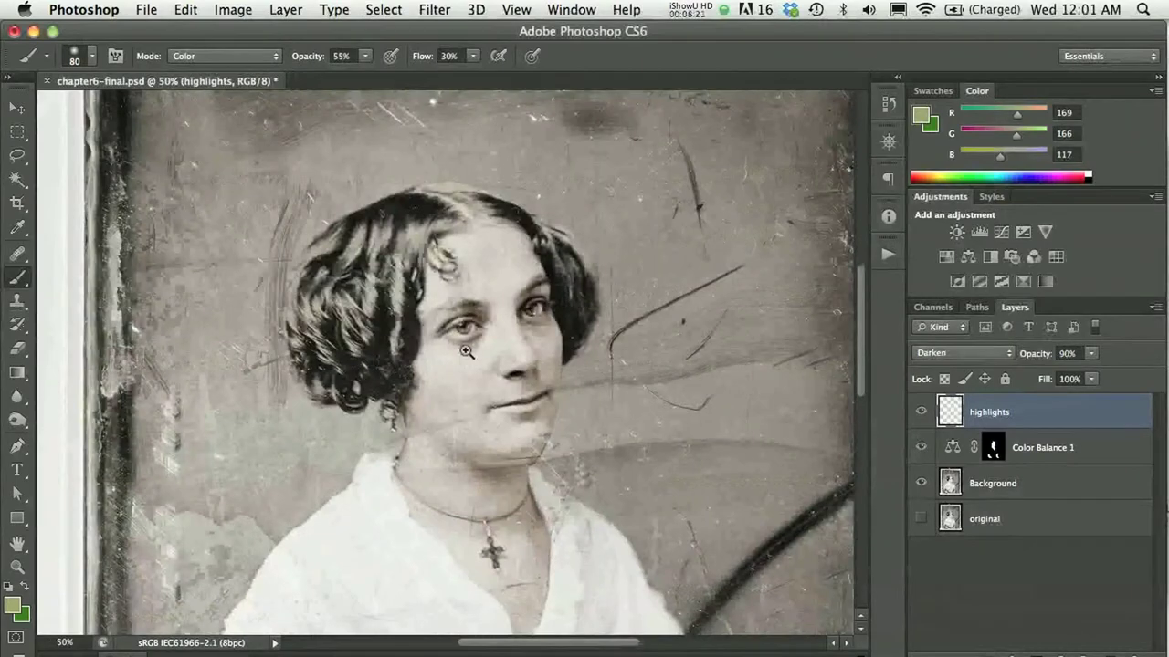
pyautogui.keyDown('super'); pyautogui.click(467, 351); pyautogui.keyUp('super')
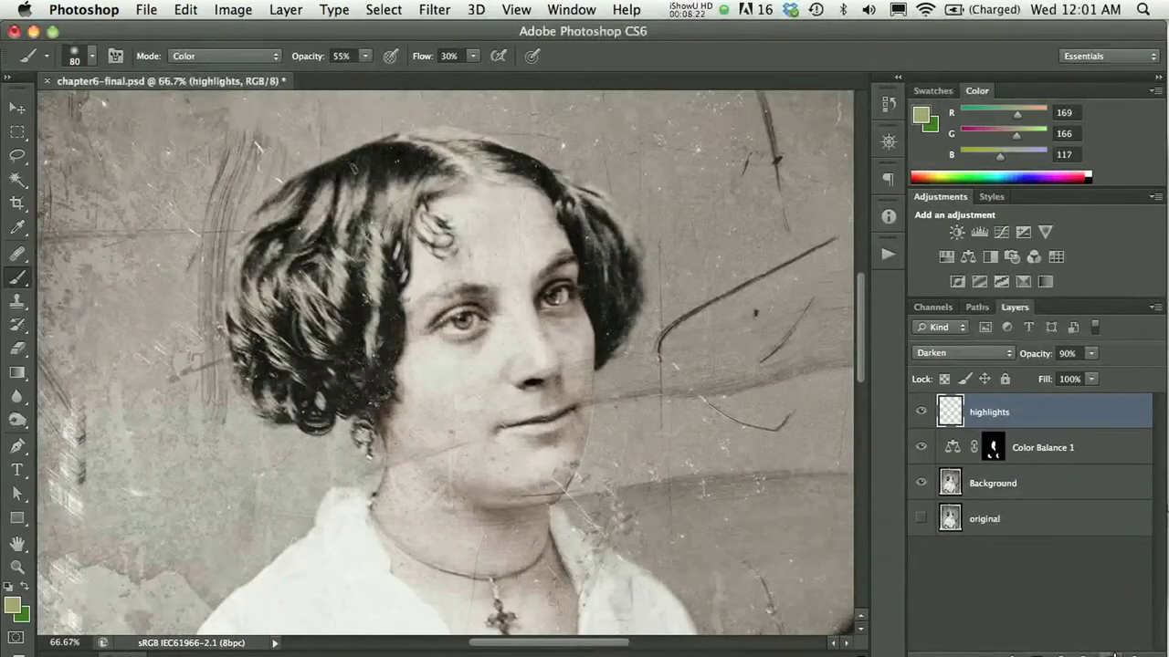
pyautogui.click(1114, 654)
pyautogui.doubleClick(989, 411)
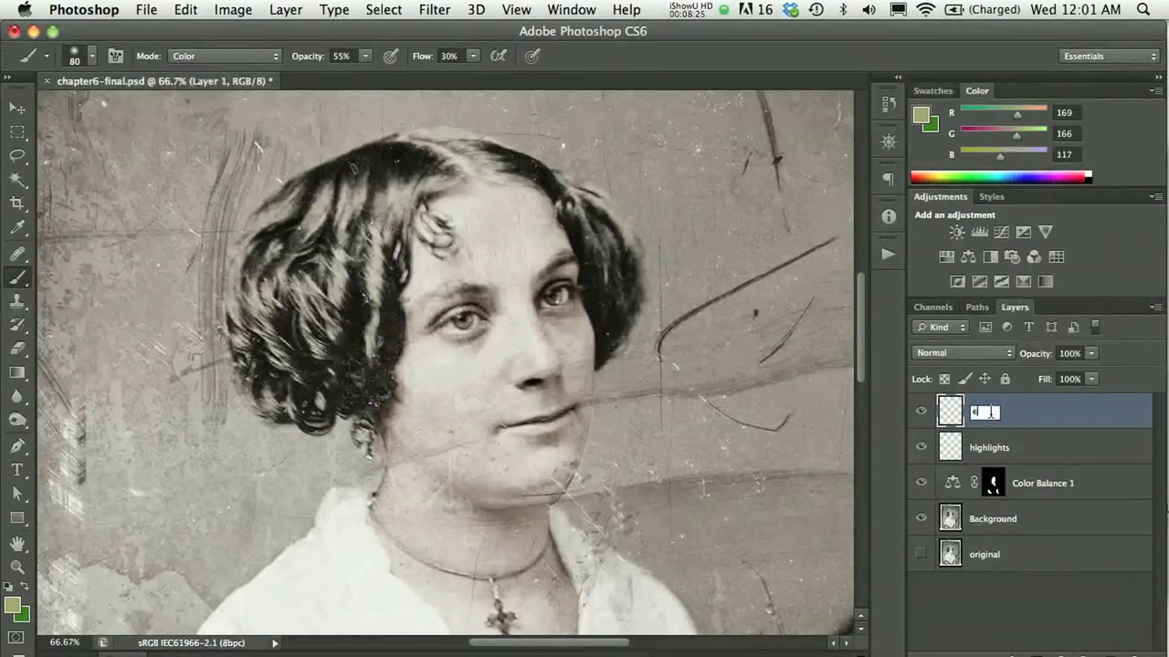
pyautogui.write('eye lips')
pyautogui.press('Return')
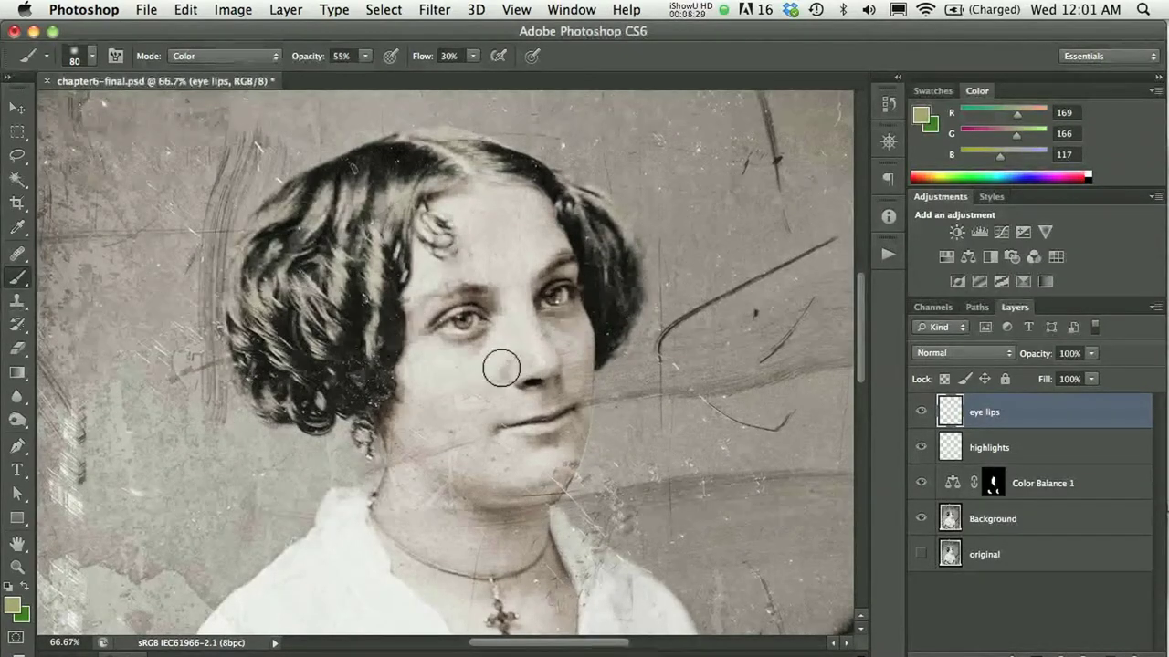
# - Reduce the brush size to 10 for the irises and swap the green background color into the foreground
pyautogui.scroll(4, 468, 326)
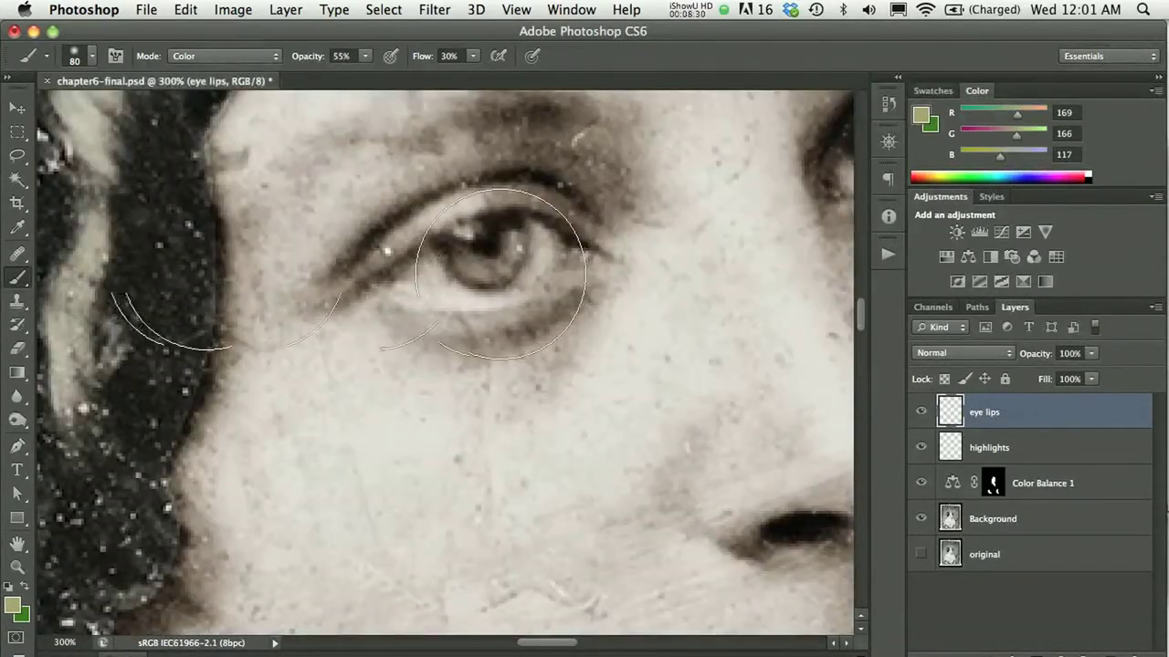
pyautogui.press('[')
pyautogui.press('[')
pyautogui.press('[')
pyautogui.press('[')
pyautogui.press('[')
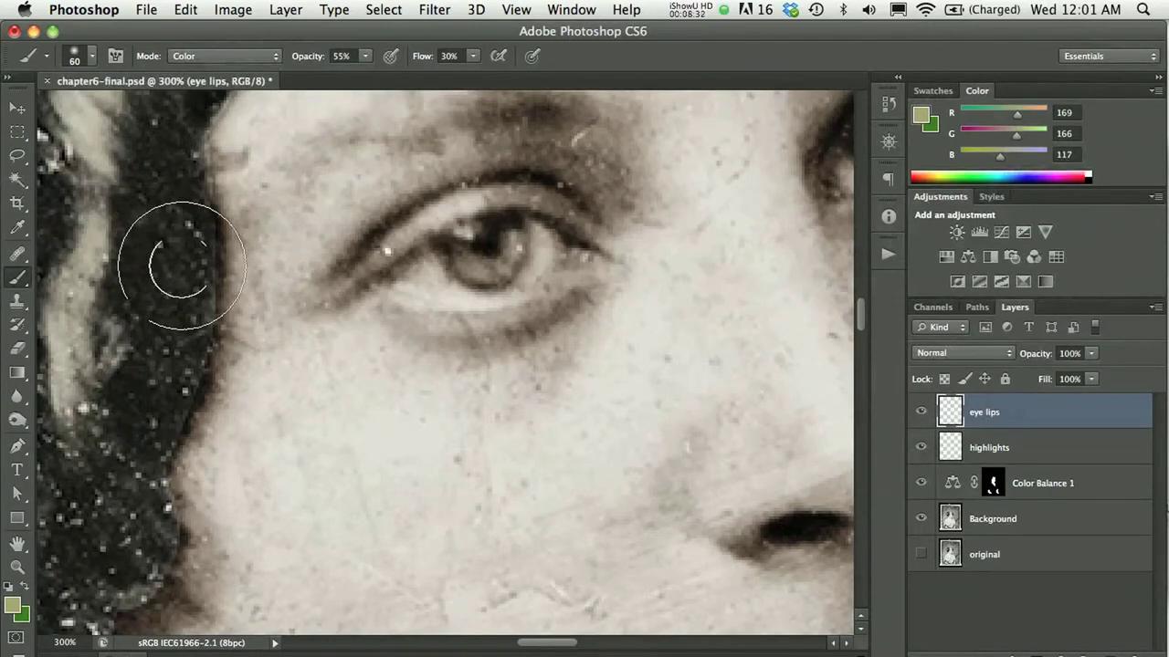
pyautogui.press('[')
pyautogui.press('[')
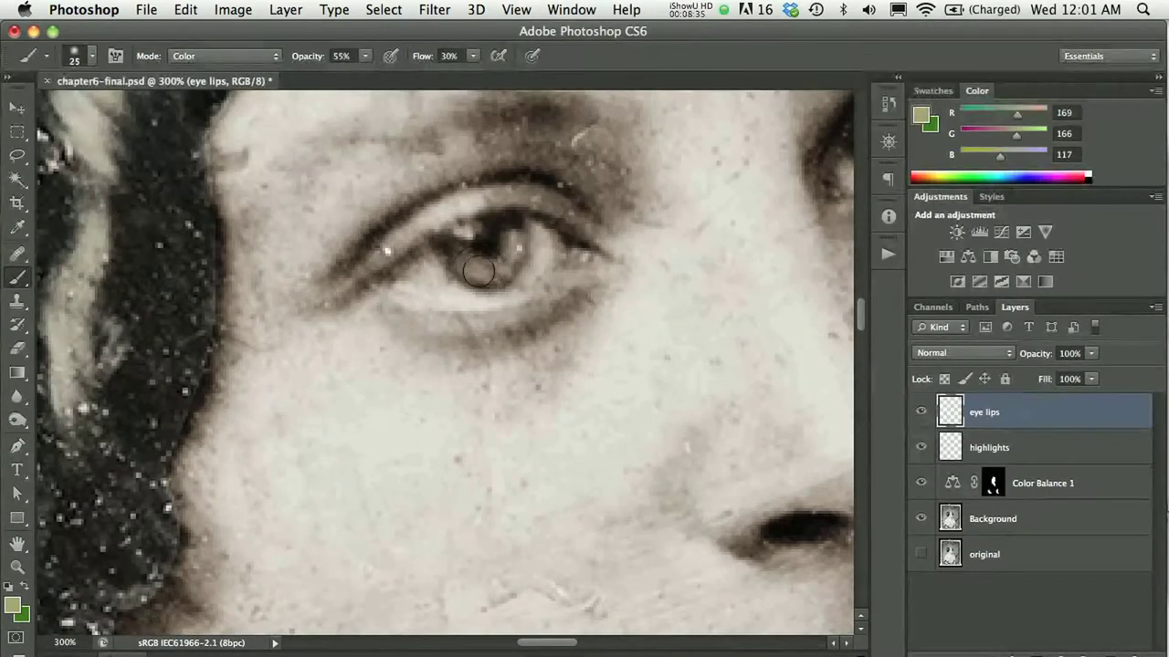
pyautogui.click(24, 587)
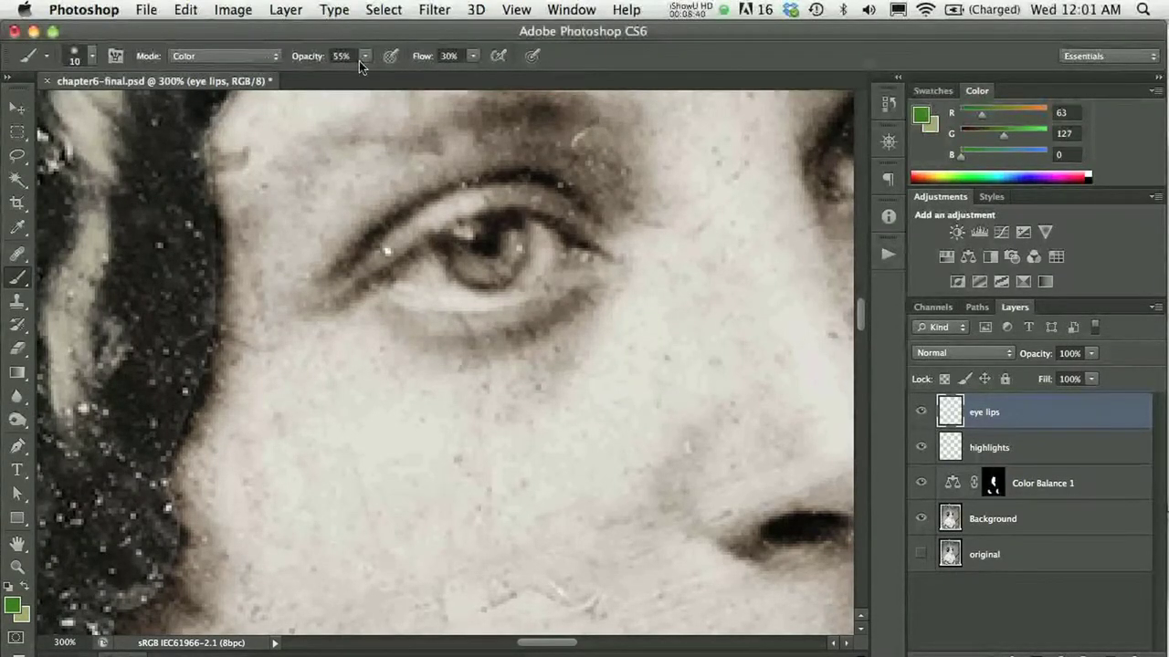
# - Paint green over the irises of both eyes on the eye lips layer
pyautogui.moveTo(458, 259)
pyautogui.mouseDown()
pyautogui.moveTo(484, 276)
pyautogui.moveTo(513, 257)
pyautogui.mouseUp()
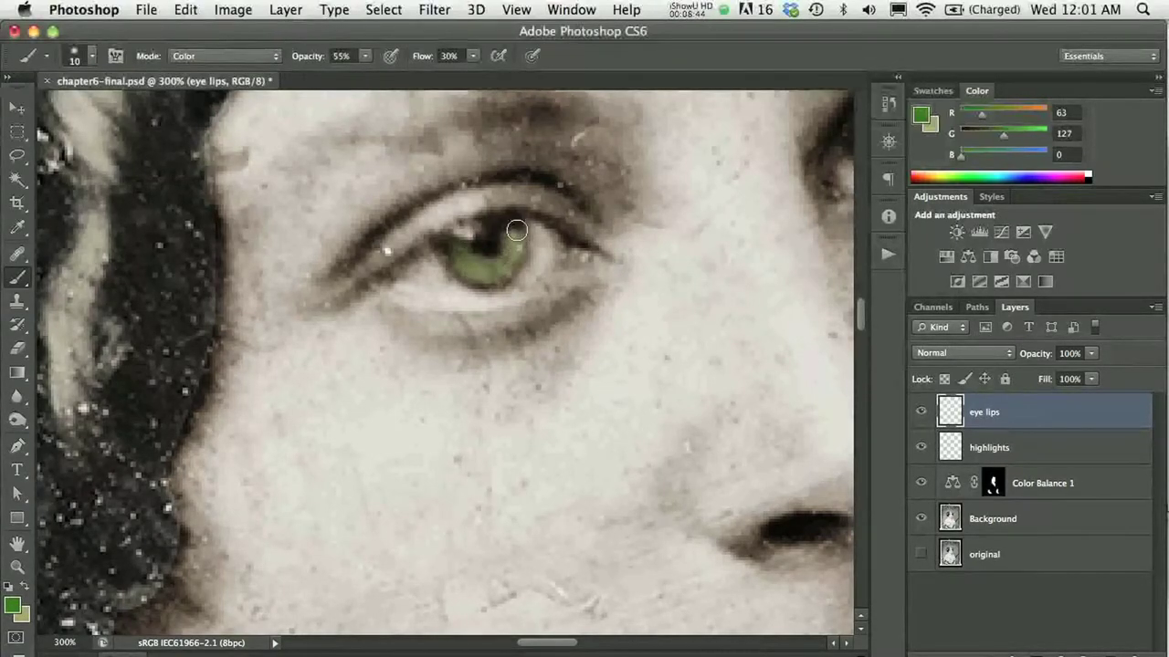
pyautogui.hscroll(-5, 667, 296)
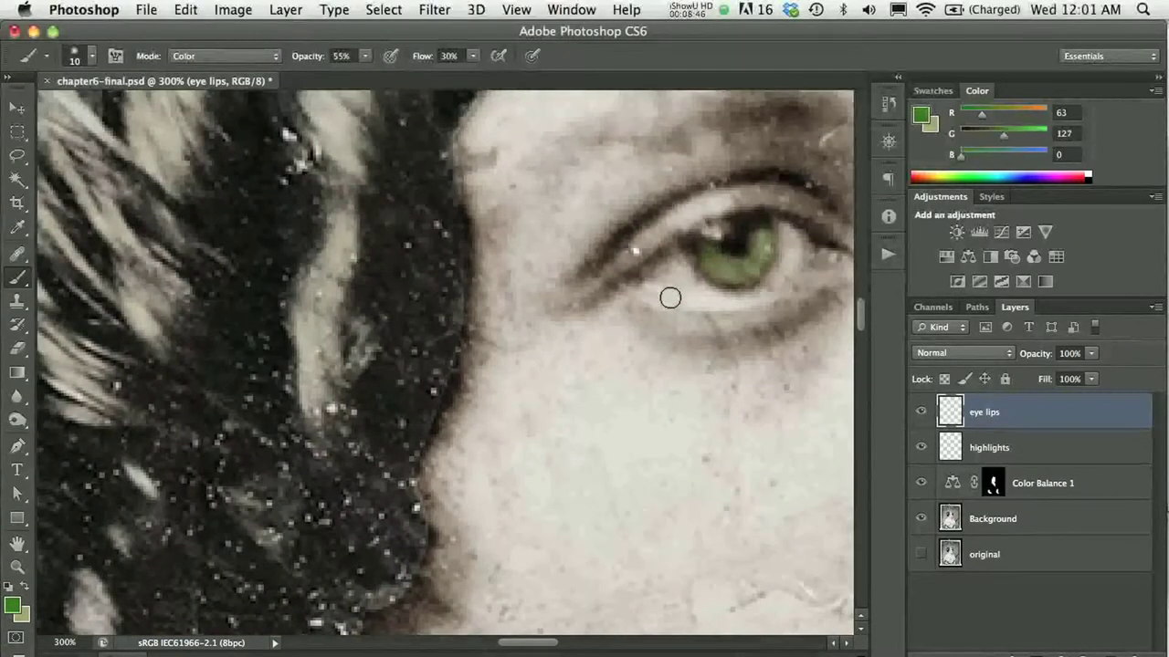
pyautogui.hscroll(10, 670, 298)
pyautogui.moveTo(639, 156)
pyautogui.mouseDown()
pyautogui.moveTo(611, 138)
pyautogui.moveTo(604, 192)
pyautogui.moveTo(563, 172)
pyautogui.moveTo(589, 187)
pyautogui.moveTo(622, 155)
pyautogui.moveTo(629, 165)
pyautogui.mouseUp()
pyautogui.press('super+minus')
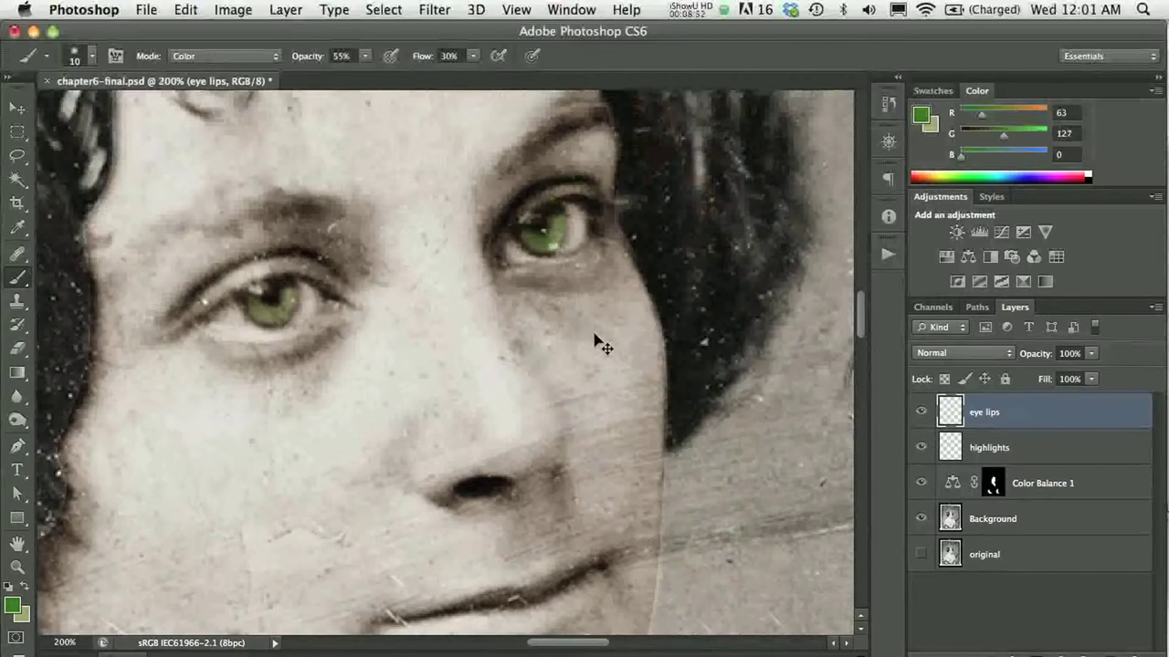
pyautogui.press('super+minus')
pyautogui.press('super+minus')
pyautogui.press('super+minus')
pyautogui.press('super+minus')
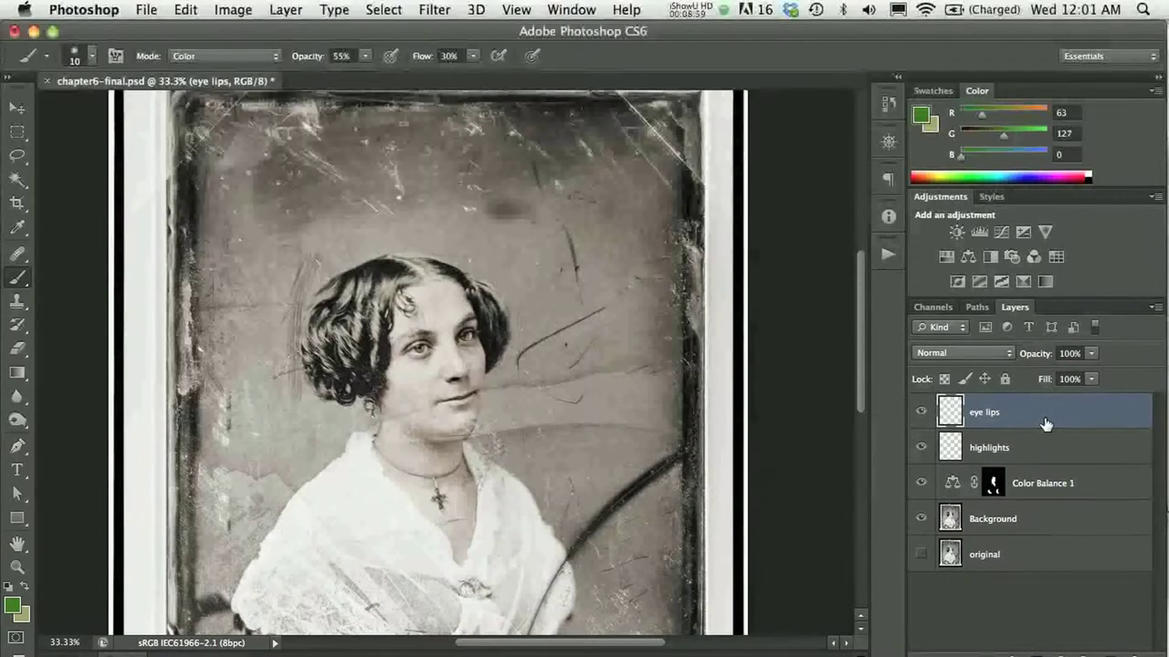
# - Set the eye lips layer's blend mode to Color and its opacity to 73%
pyautogui.click(986, 355)
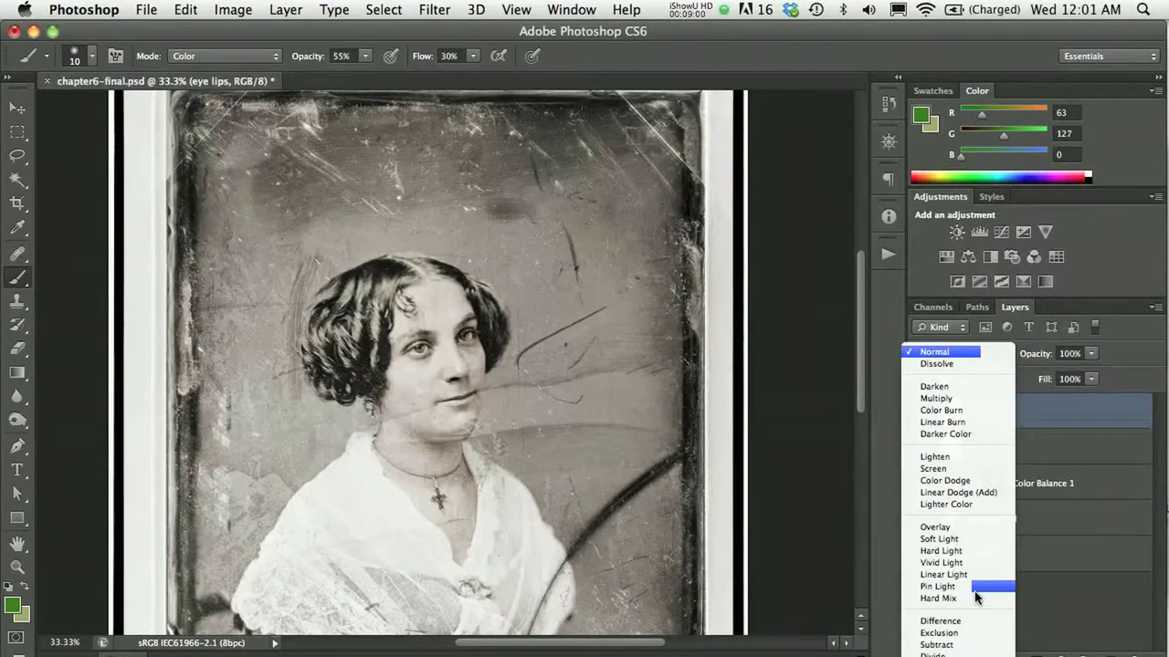
pyautogui.click(949, 650)
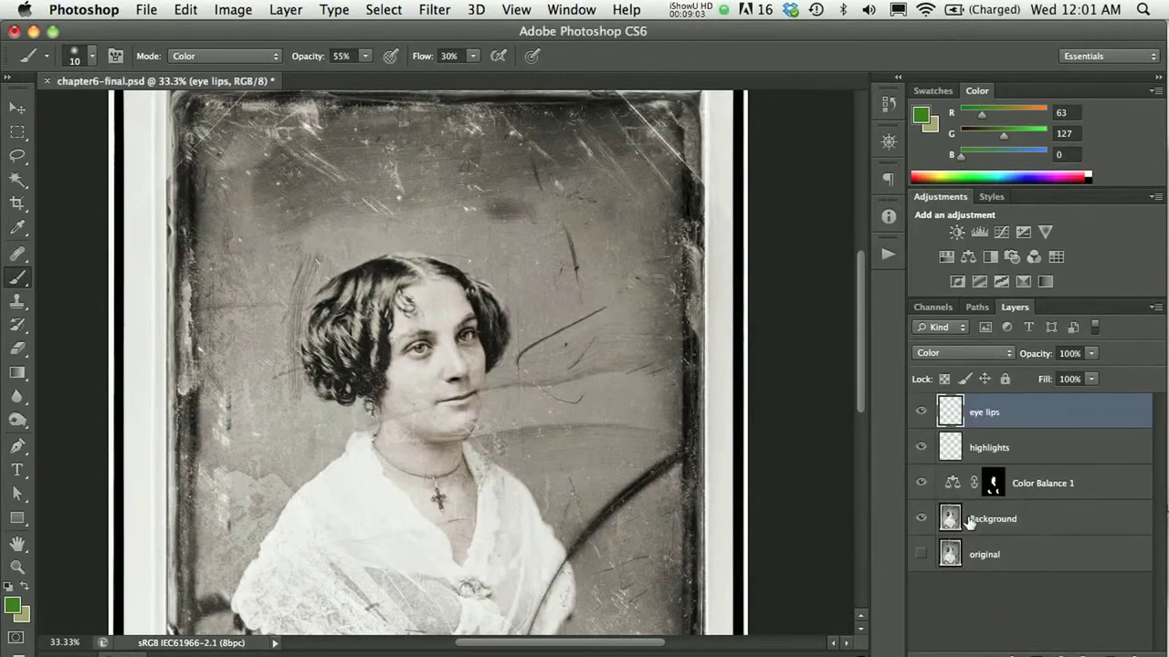
pyautogui.click(1089, 353)
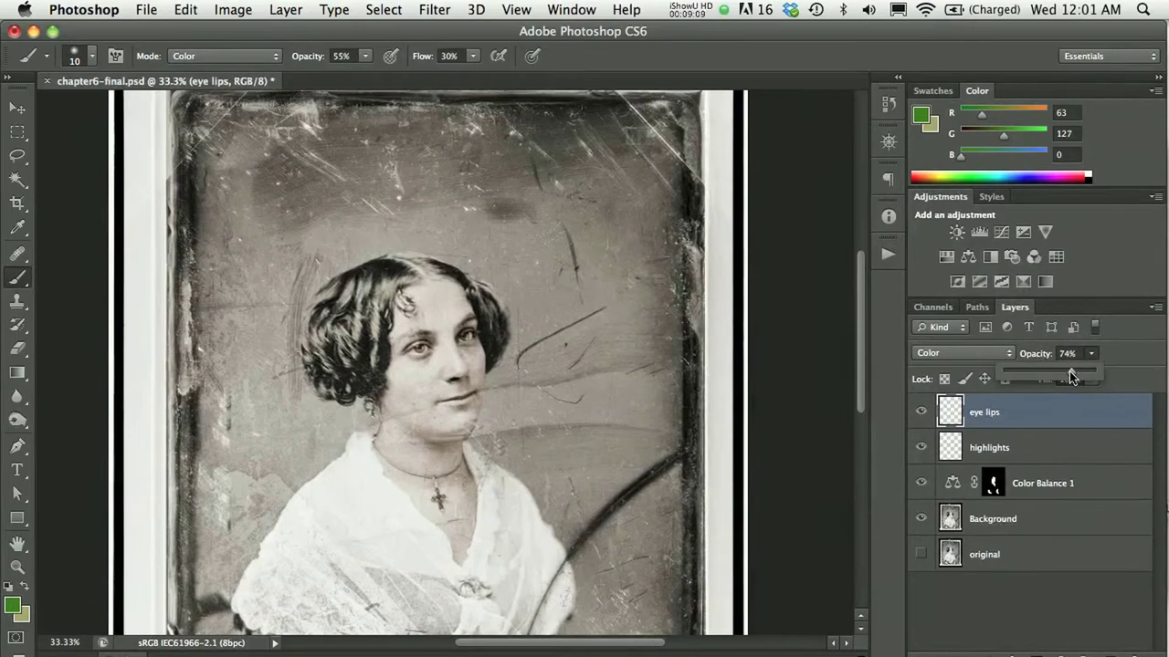
pyautogui.click(1053, 390)
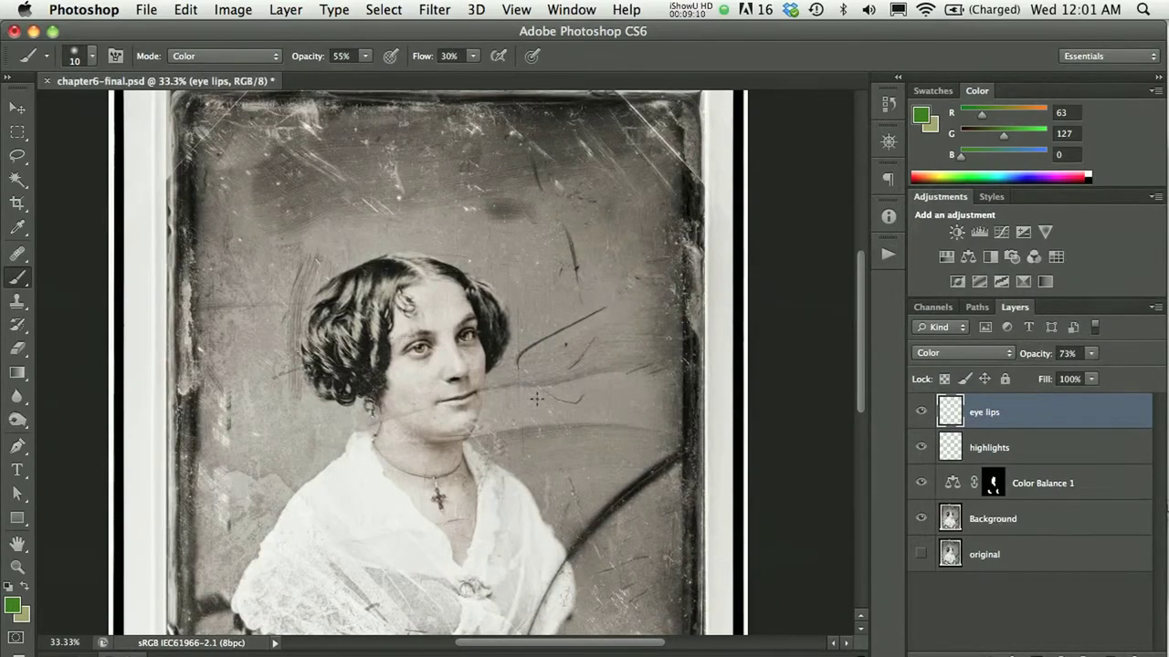
# - Change the foreground color to a vivid pink (RGB 228, 51, 122) and return to the Brush tool
pyautogui.press('super+equal')
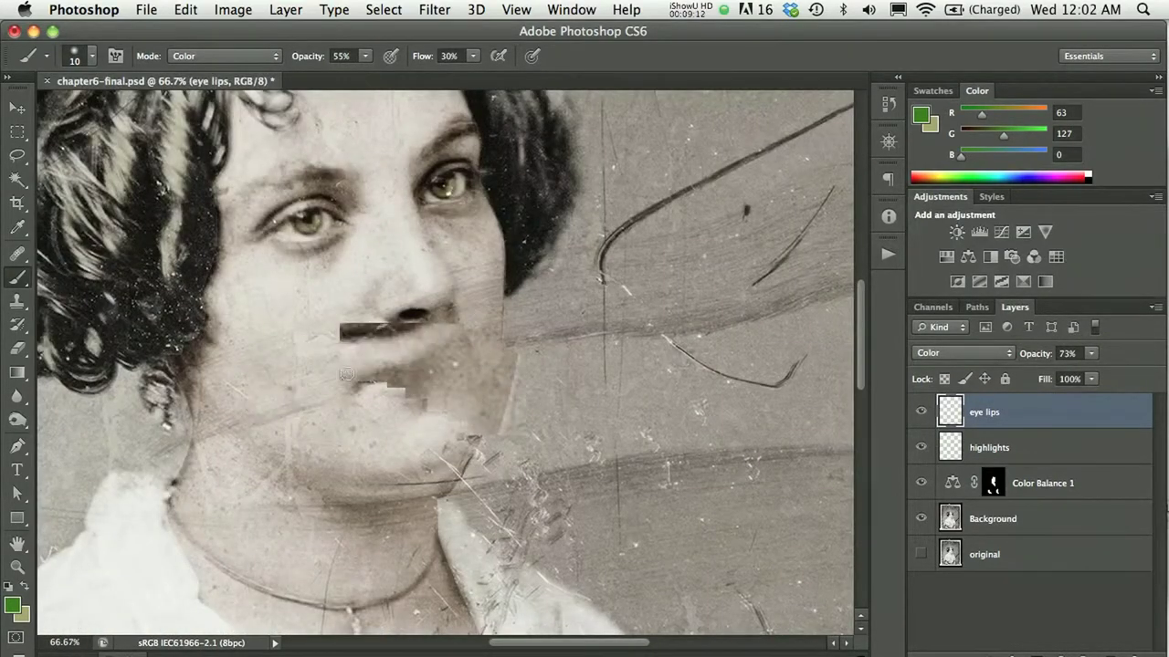
pyautogui.press('super+equal')
pyautogui.press('super+equal')
pyautogui.click(13, 605)
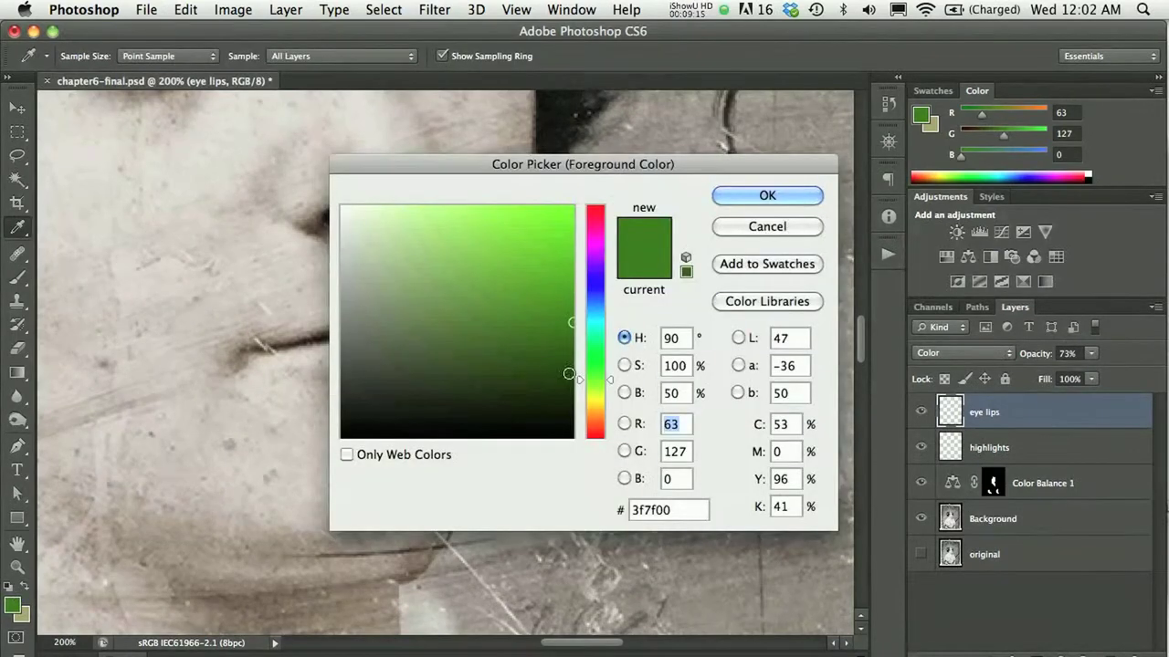
pyautogui.moveTo(594, 225); pyautogui.dragTo(589, 221)
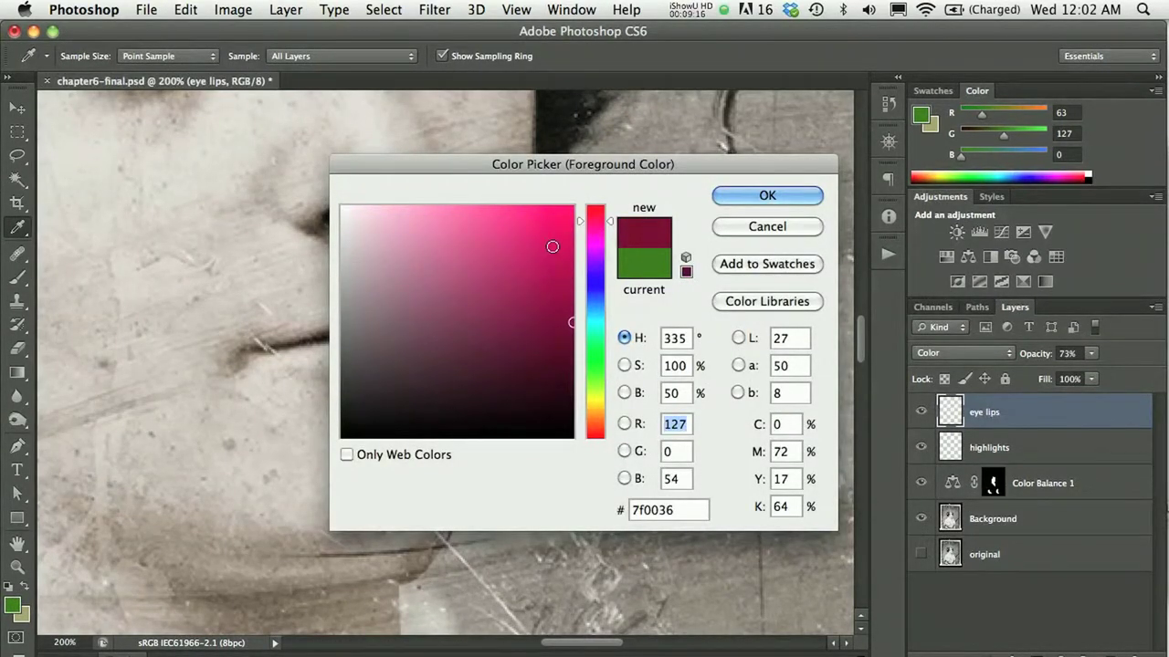
pyautogui.moveTo(523, 250); pyautogui.dragTo(521, 230)
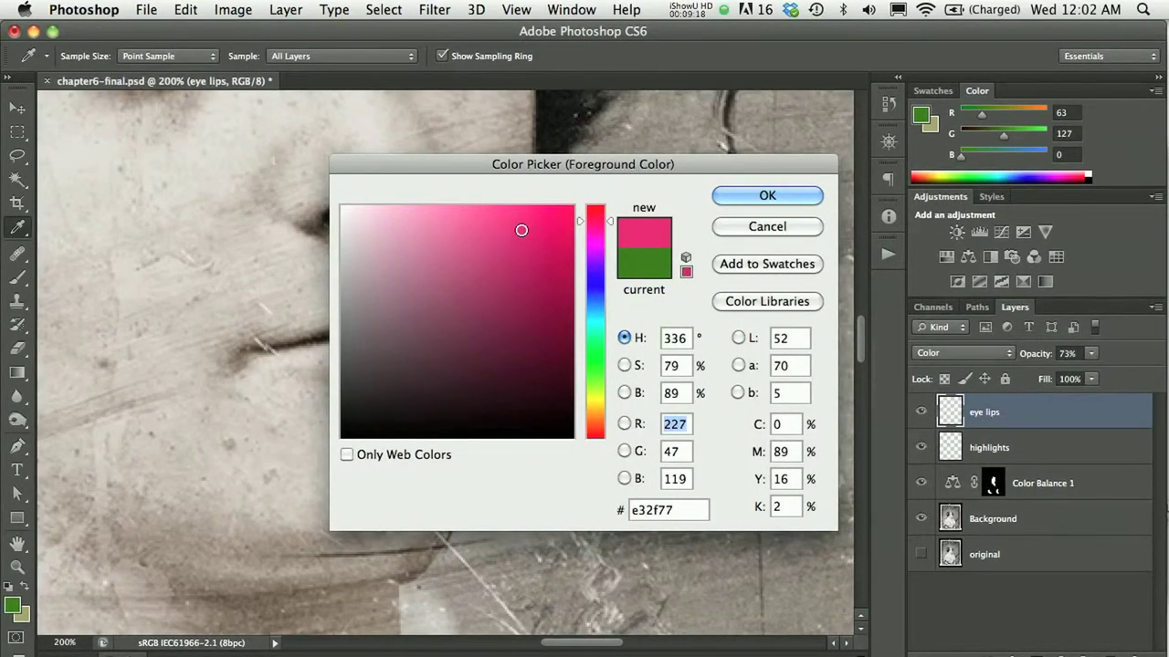
pyautogui.press('Return')
pyautogui.press('b')
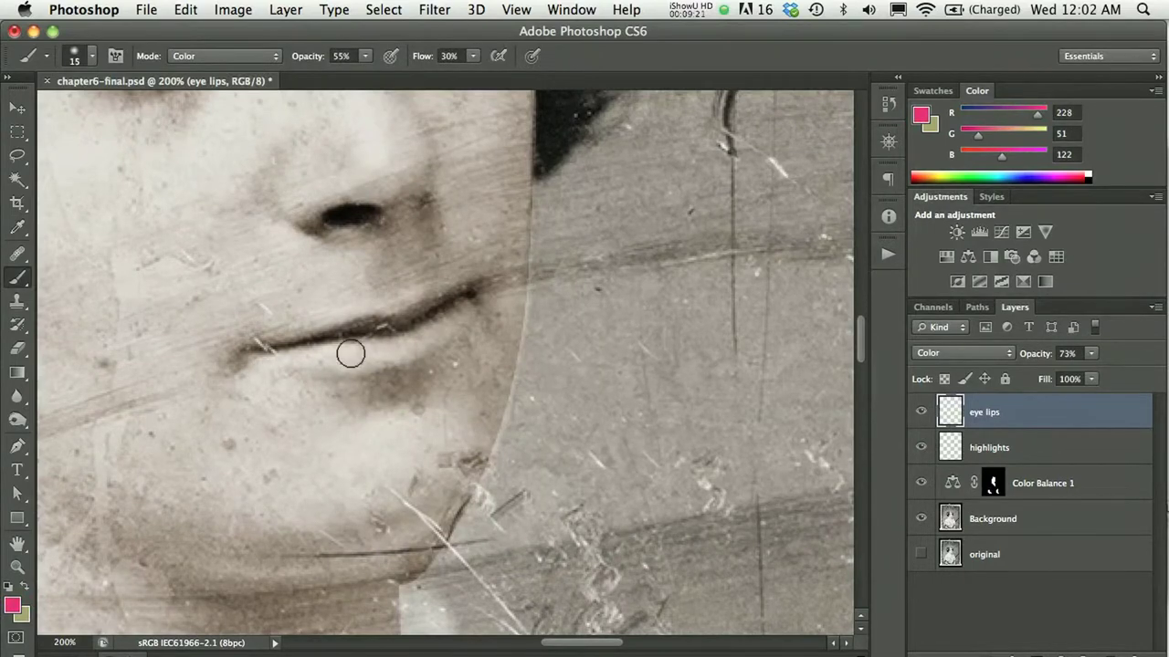
# - Paint the pink over the woman's lips on the eye lips layer with a brush size of 20
pyautogui.press('[')
pyautogui.moveTo(353, 347)
pyautogui.mouseDown()
pyautogui.moveTo(308, 342)
pyautogui.moveTo(345, 351)
pyautogui.moveTo(430, 335)
pyautogui.moveTo(469, 310)
pyautogui.moveTo(326, 347)
pyautogui.moveTo(428, 348)
pyautogui.mouseUp()
pyautogui.press('super+minus')
pyautogui.press('super+minus')
pyautogui.press('super+minus')
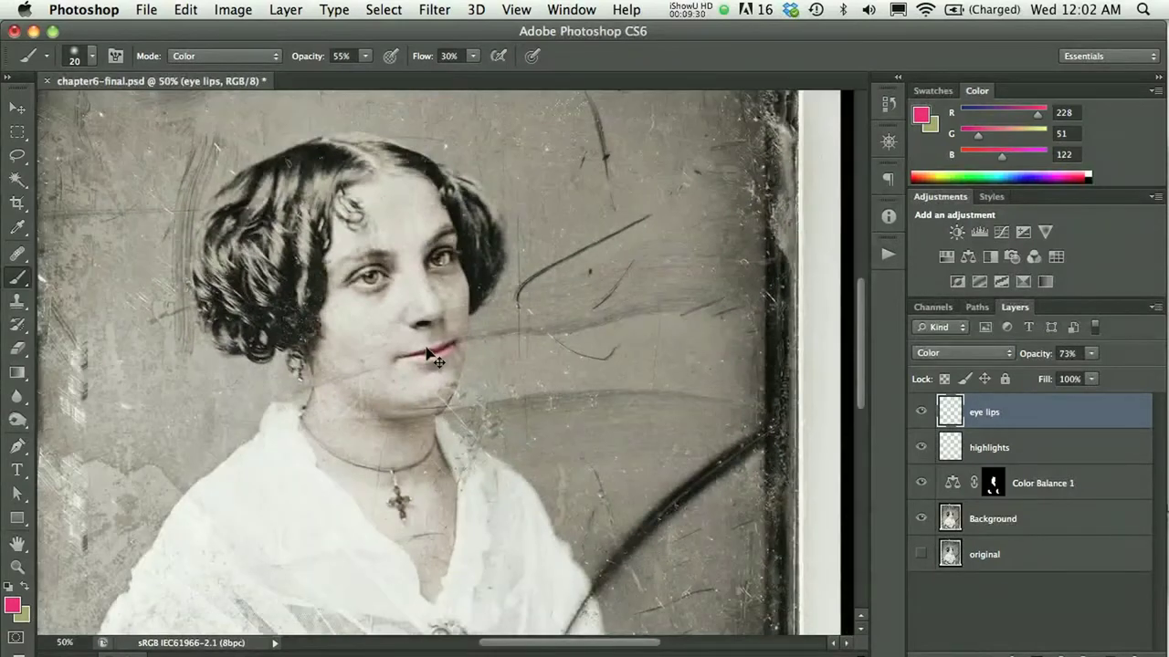
pyautogui.press('super+minus')
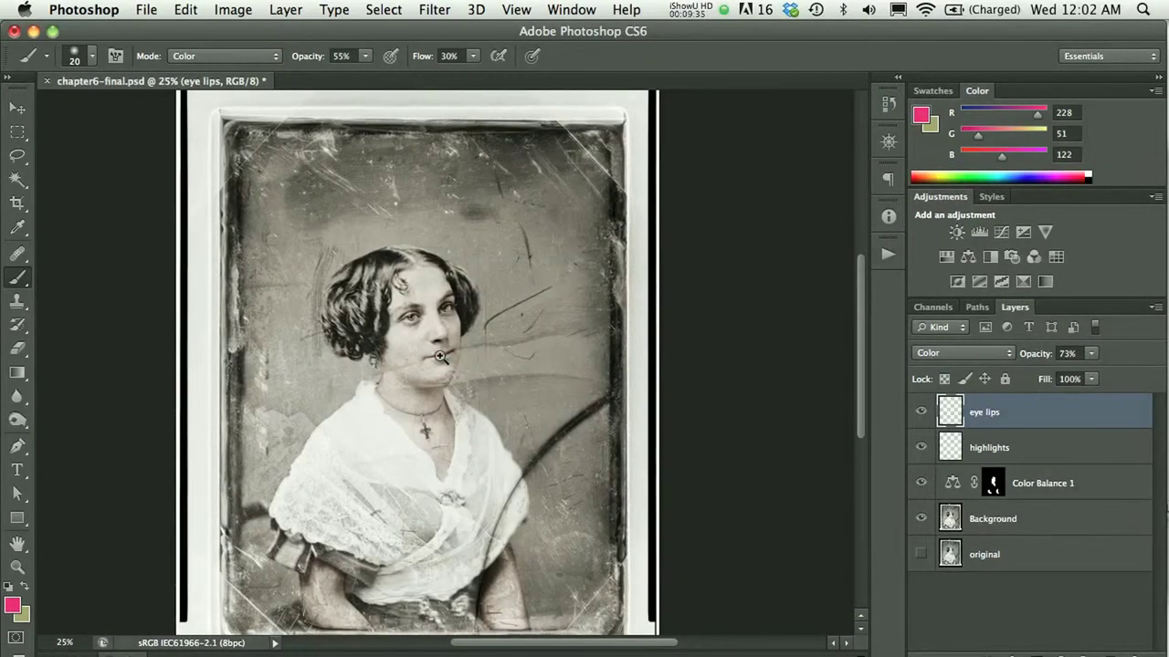
# - Lower the brush opacity to 23% and paint more pink over the woman's lips on the eye lips layer
pyautogui.keyDown('super'); pyautogui.click(461, 402); pyautogui.keyUp('super')
pyautogui.keyDown('super'); pyautogui.click(460, 402); pyautogui.keyUp('super')
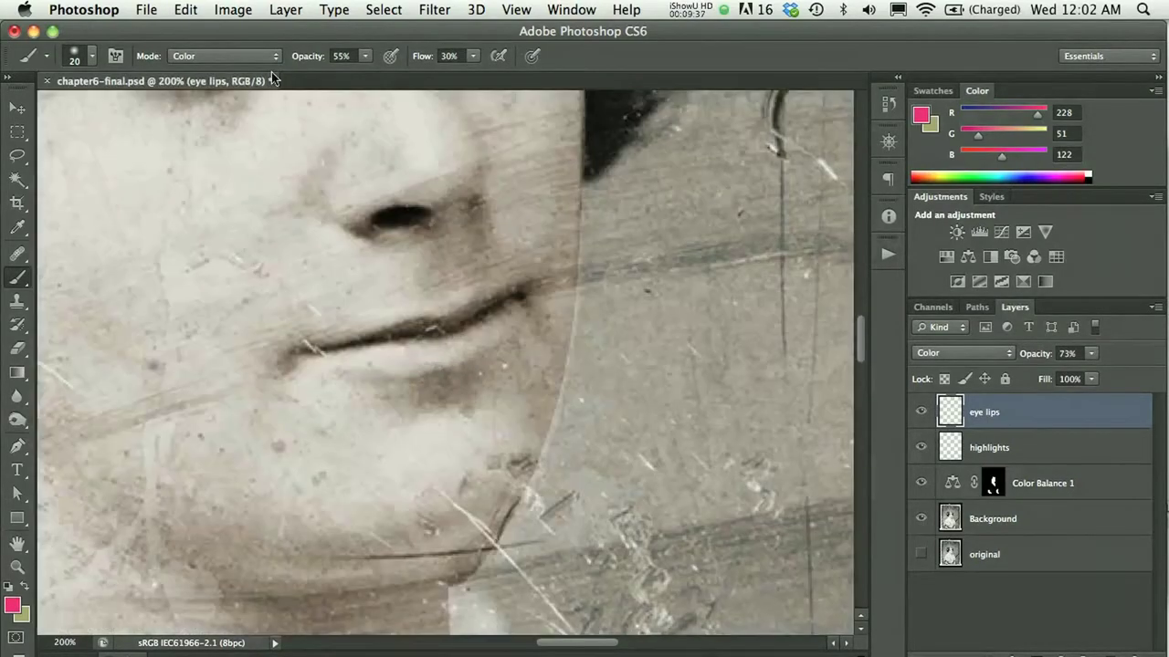
pyautogui.click(364, 56)
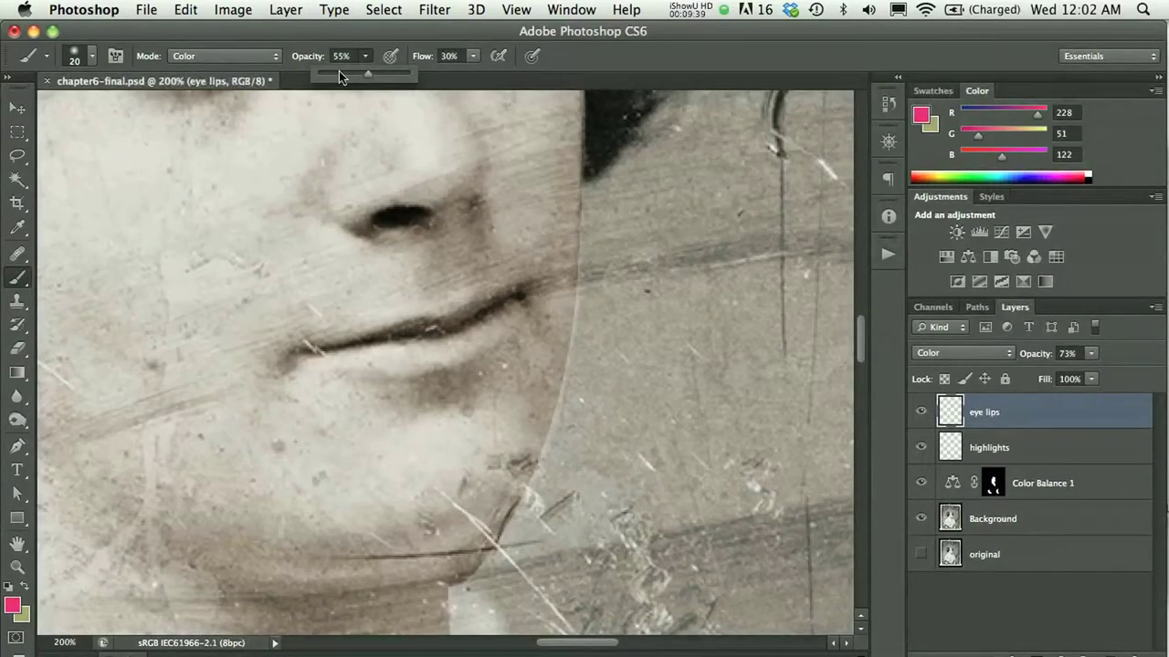
pyautogui.click(339, 75)
pyautogui.click(371, 344)
pyautogui.moveTo(469, 341)
pyautogui.mouseDown()
pyautogui.moveTo(502, 292)
pyautogui.moveTo(381, 342)
pyautogui.moveTo(494, 329)
pyautogui.mouseUp()
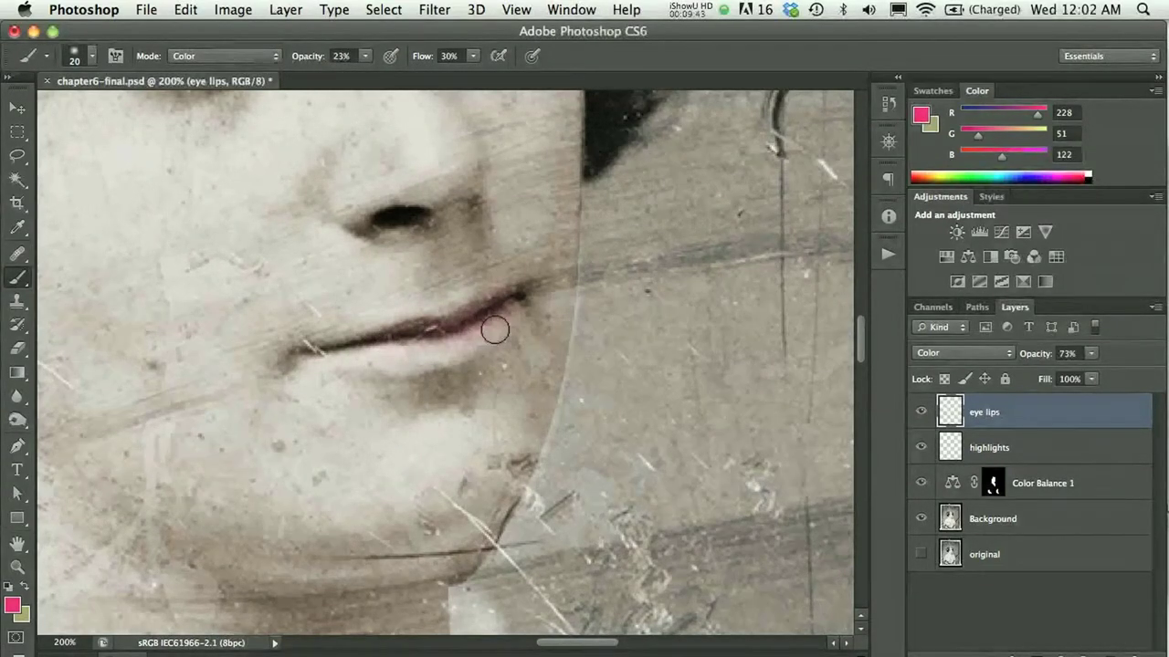
pyautogui.press('super+0')
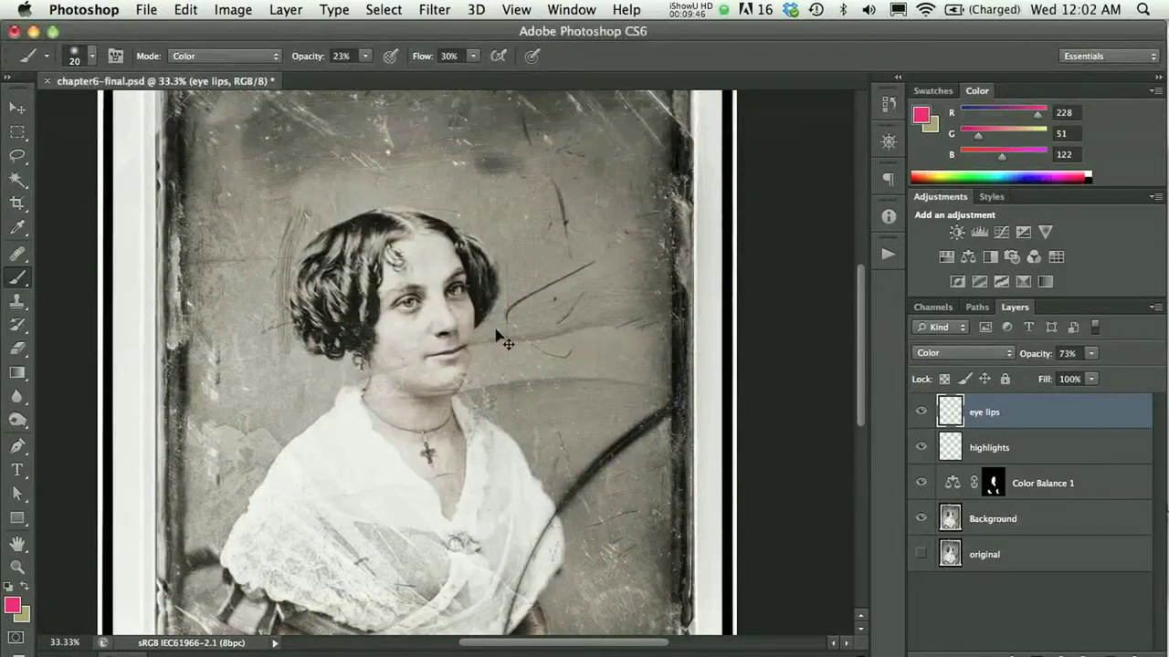
pyautogui.press('super+minus')
pyautogui.press('super+minus')
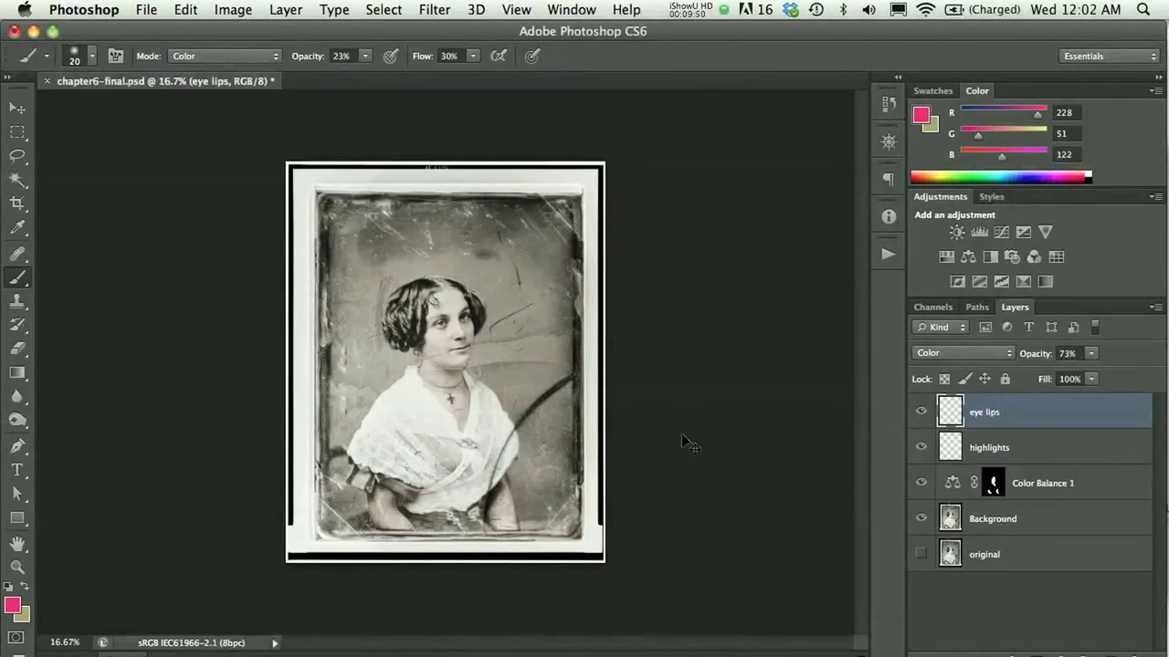
pyautogui.press('super+equal')
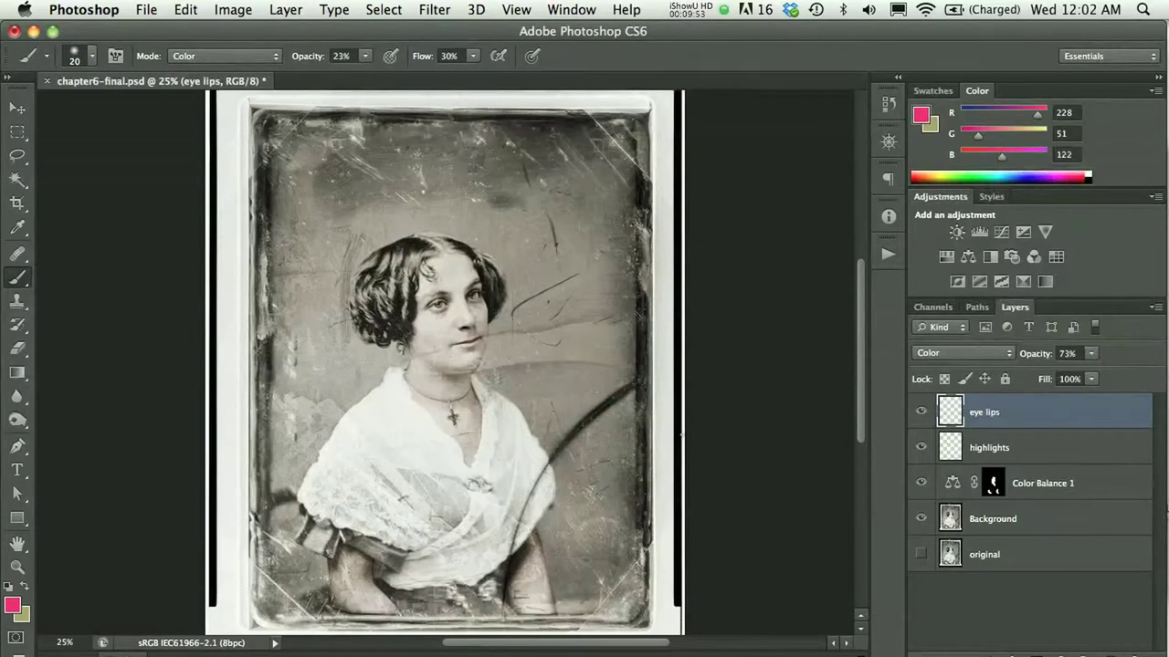